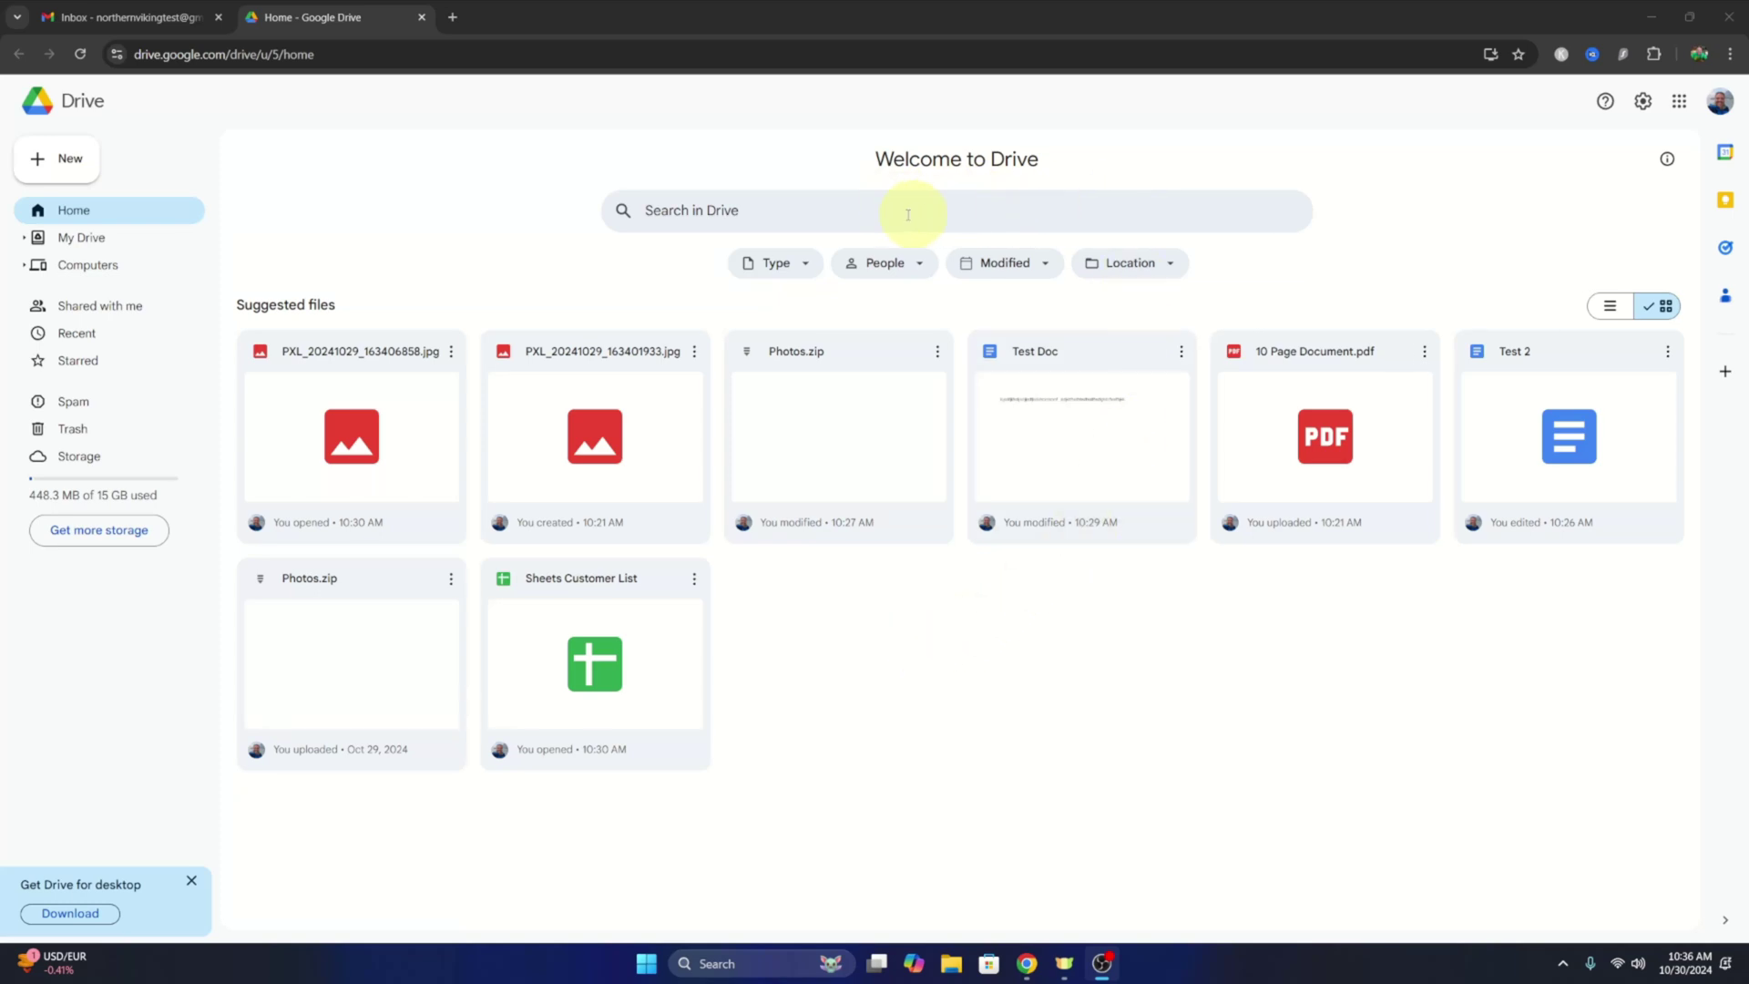
# Step: Search Google for 'How to create a Google Drive Link??'
pyautogui.write('How ')
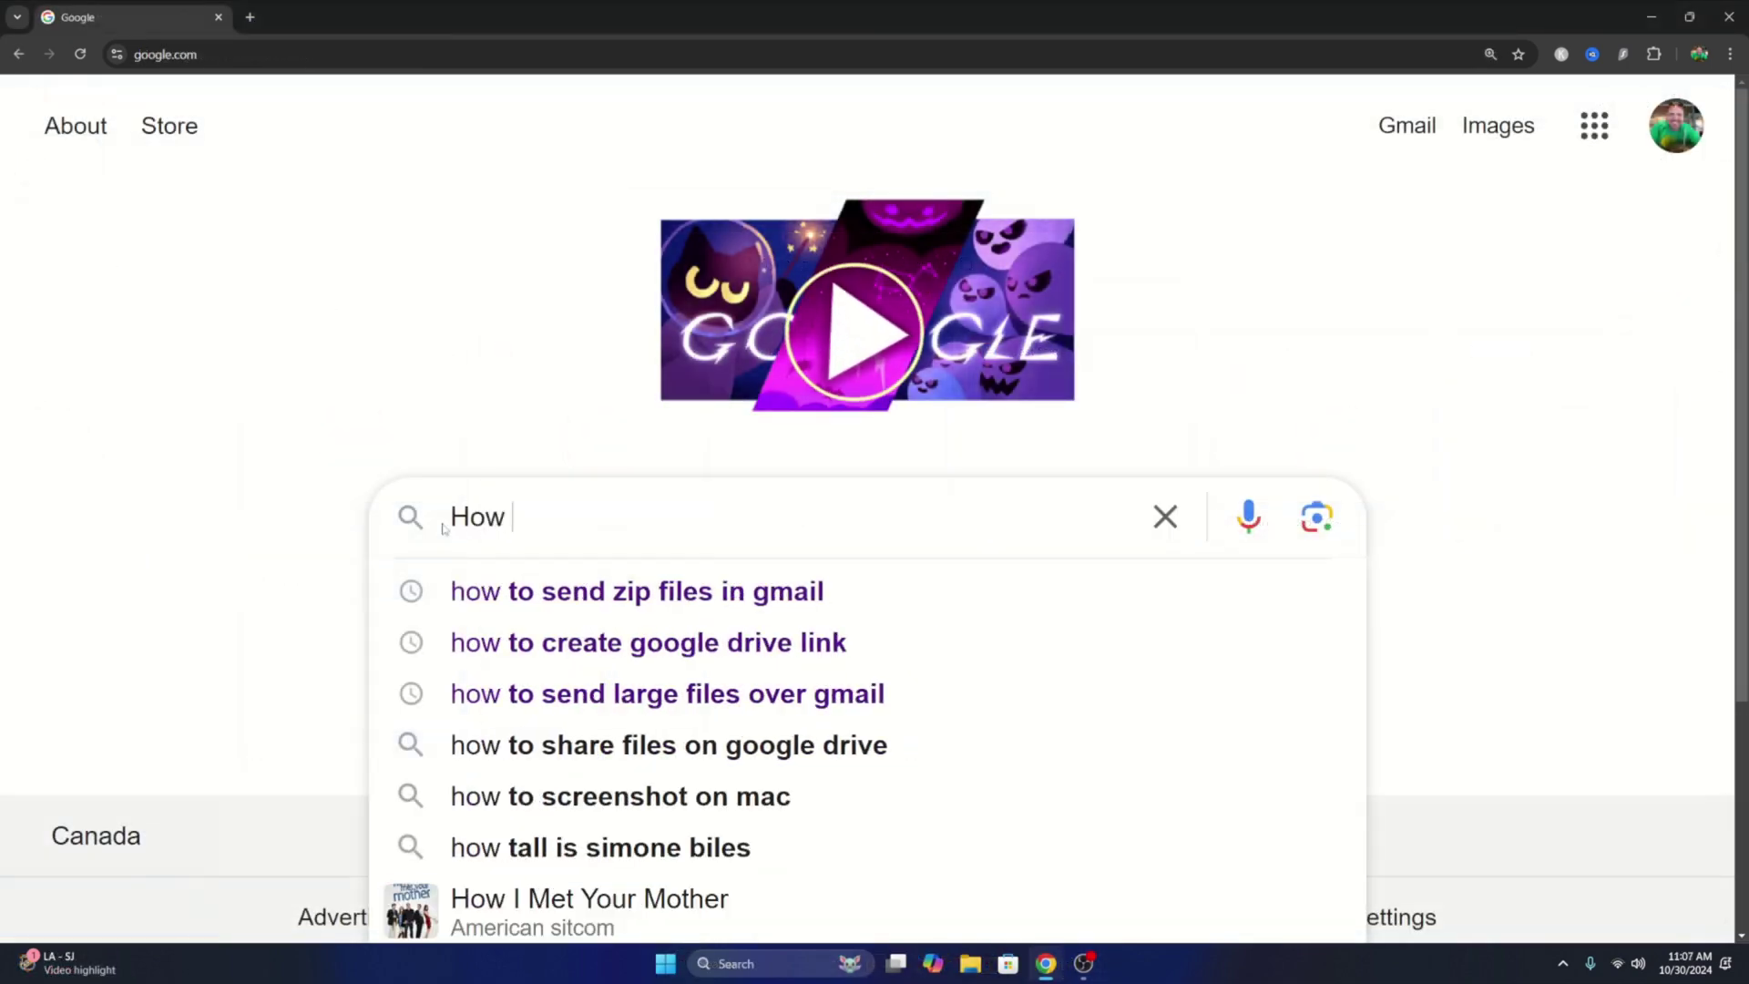
pyautogui.write('to create a G')
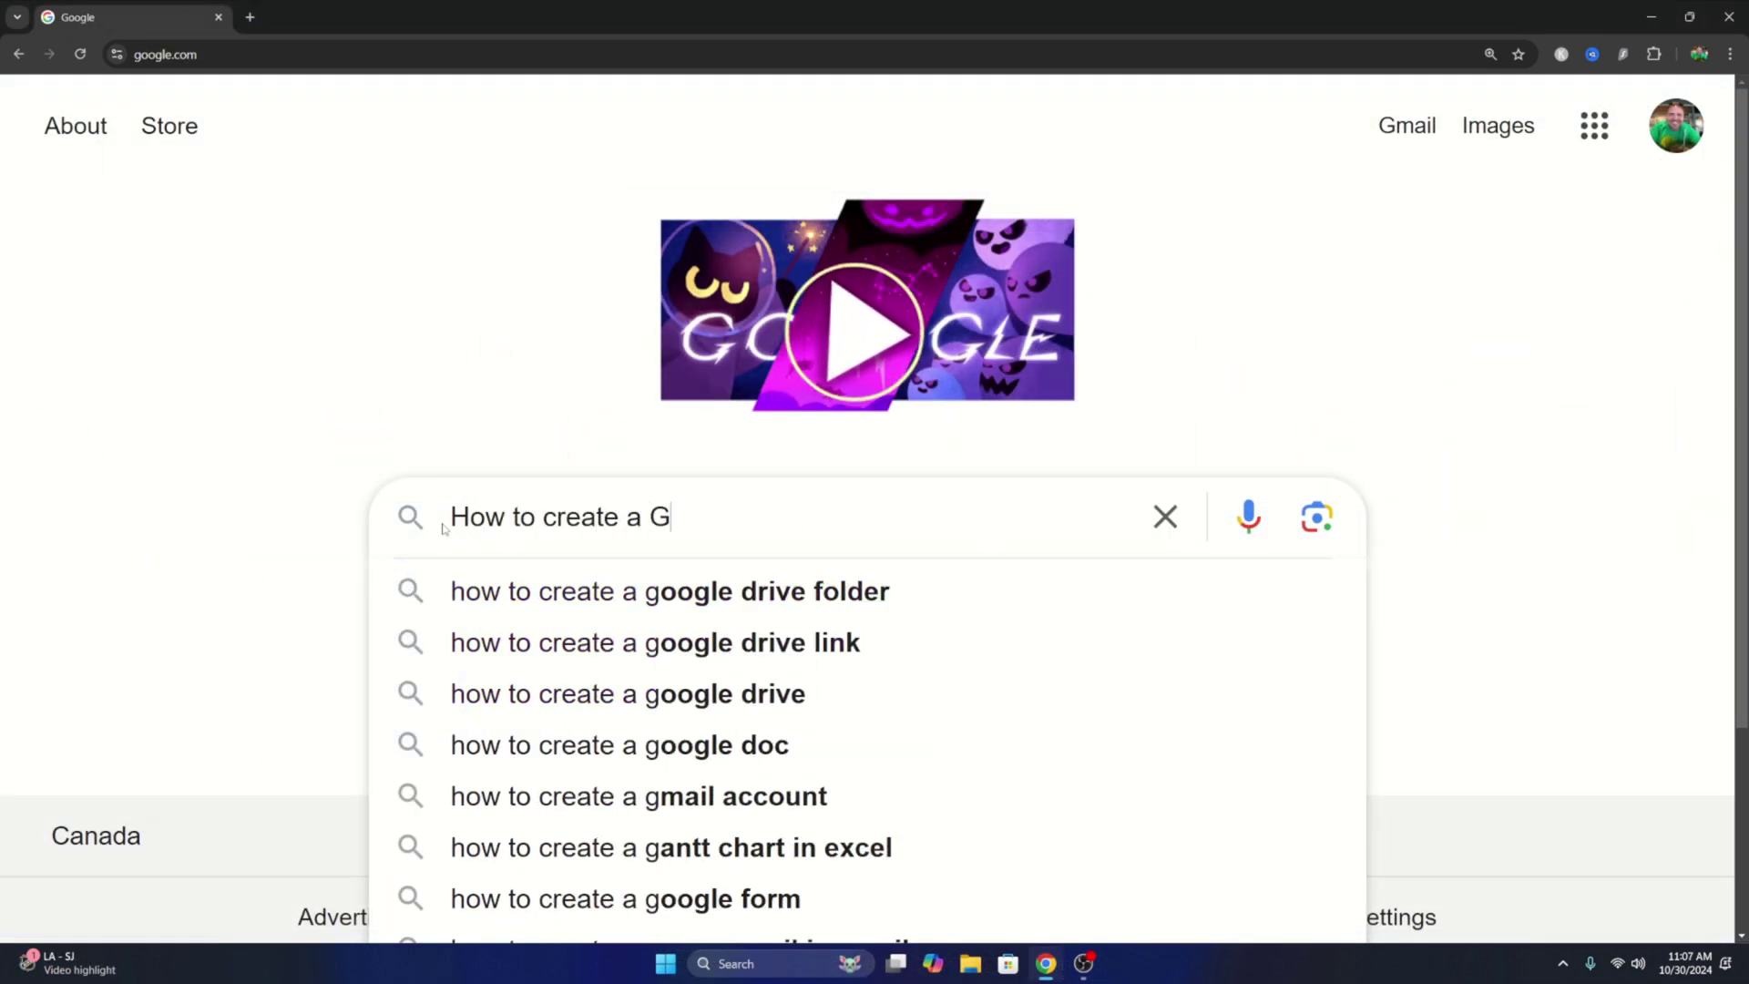
pyautogui.write('oogle Drive Link')
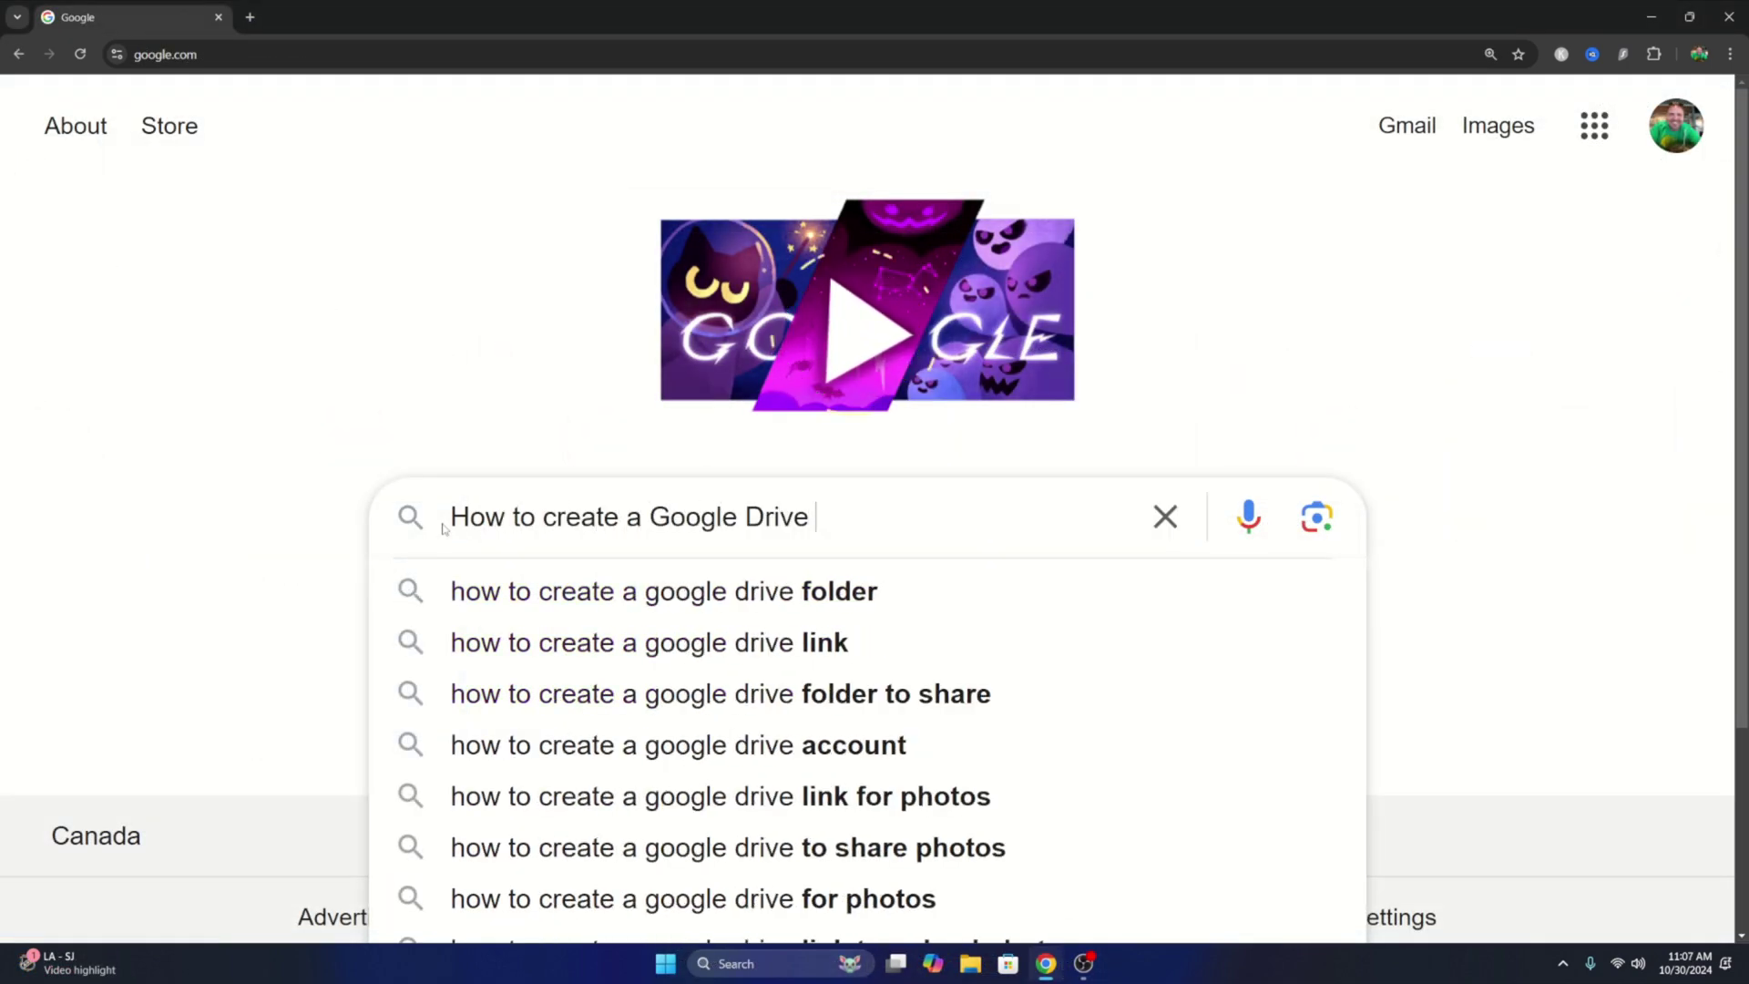
pyautogui.write('??')
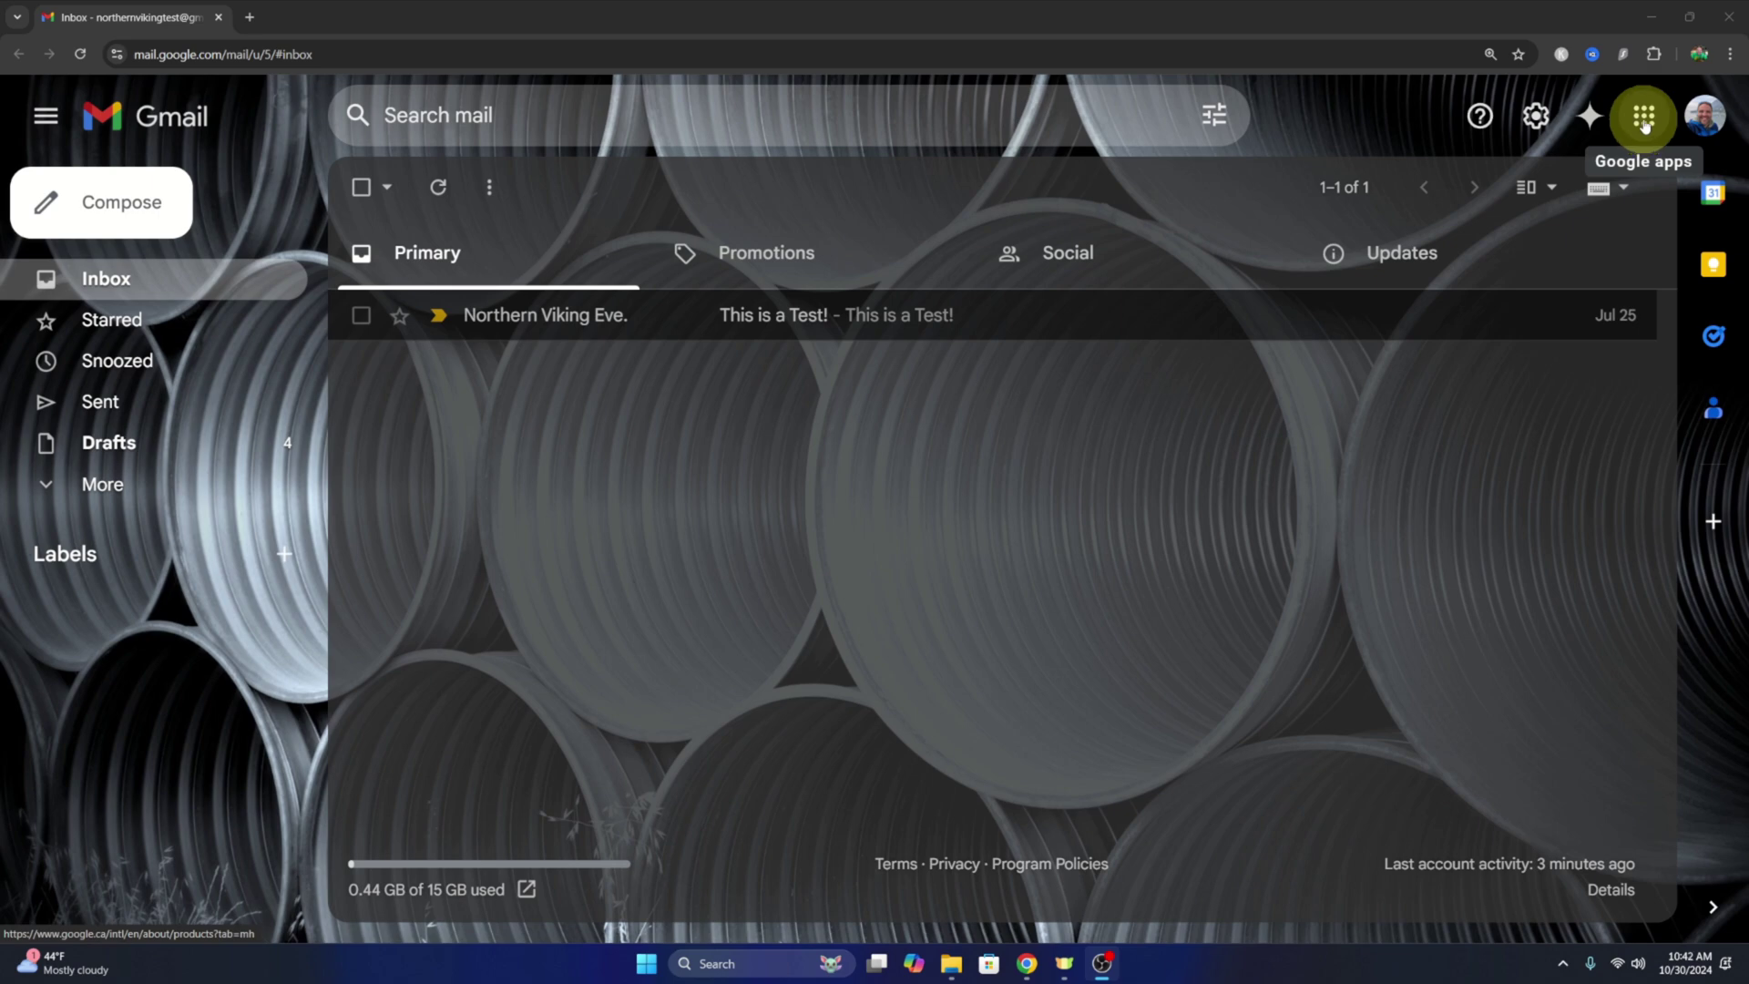
# Step: Launch Google Drive from the Gmail apps grid in a new tab
pyautogui.click(1645, 125)
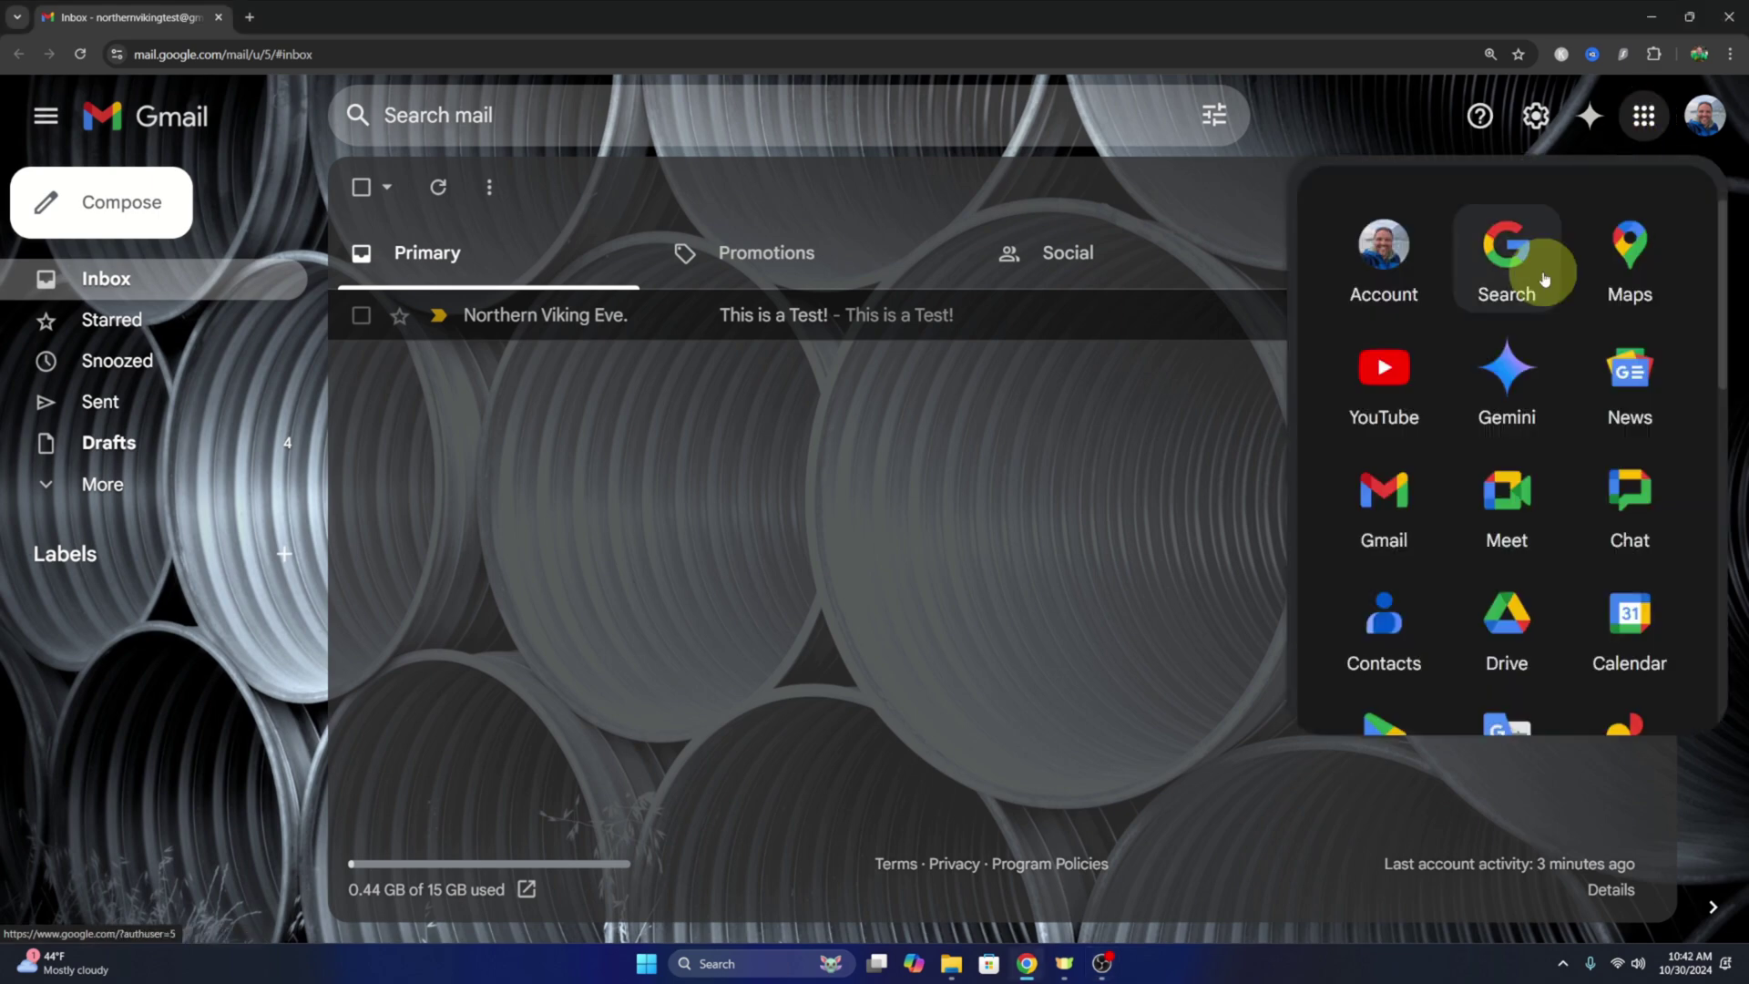
pyautogui.scroll(-1, 1485, 373)
pyautogui.scroll(-1, 1494, 400)
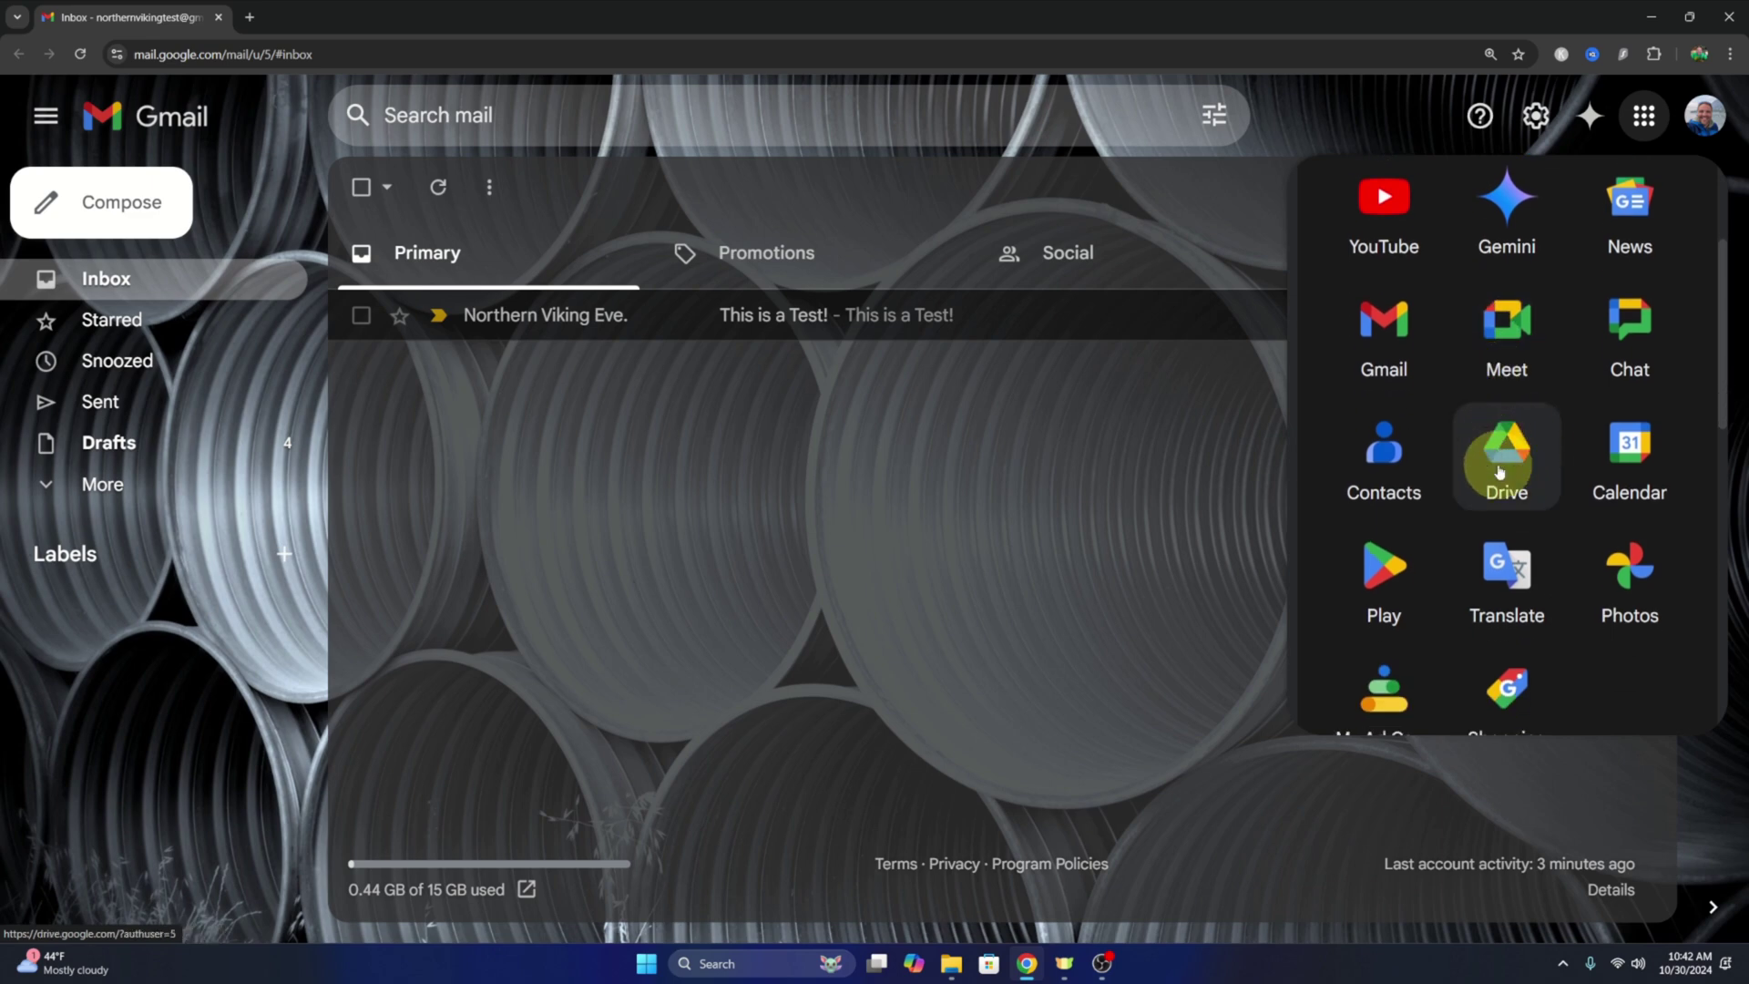
pyautogui.click(1524, 473)
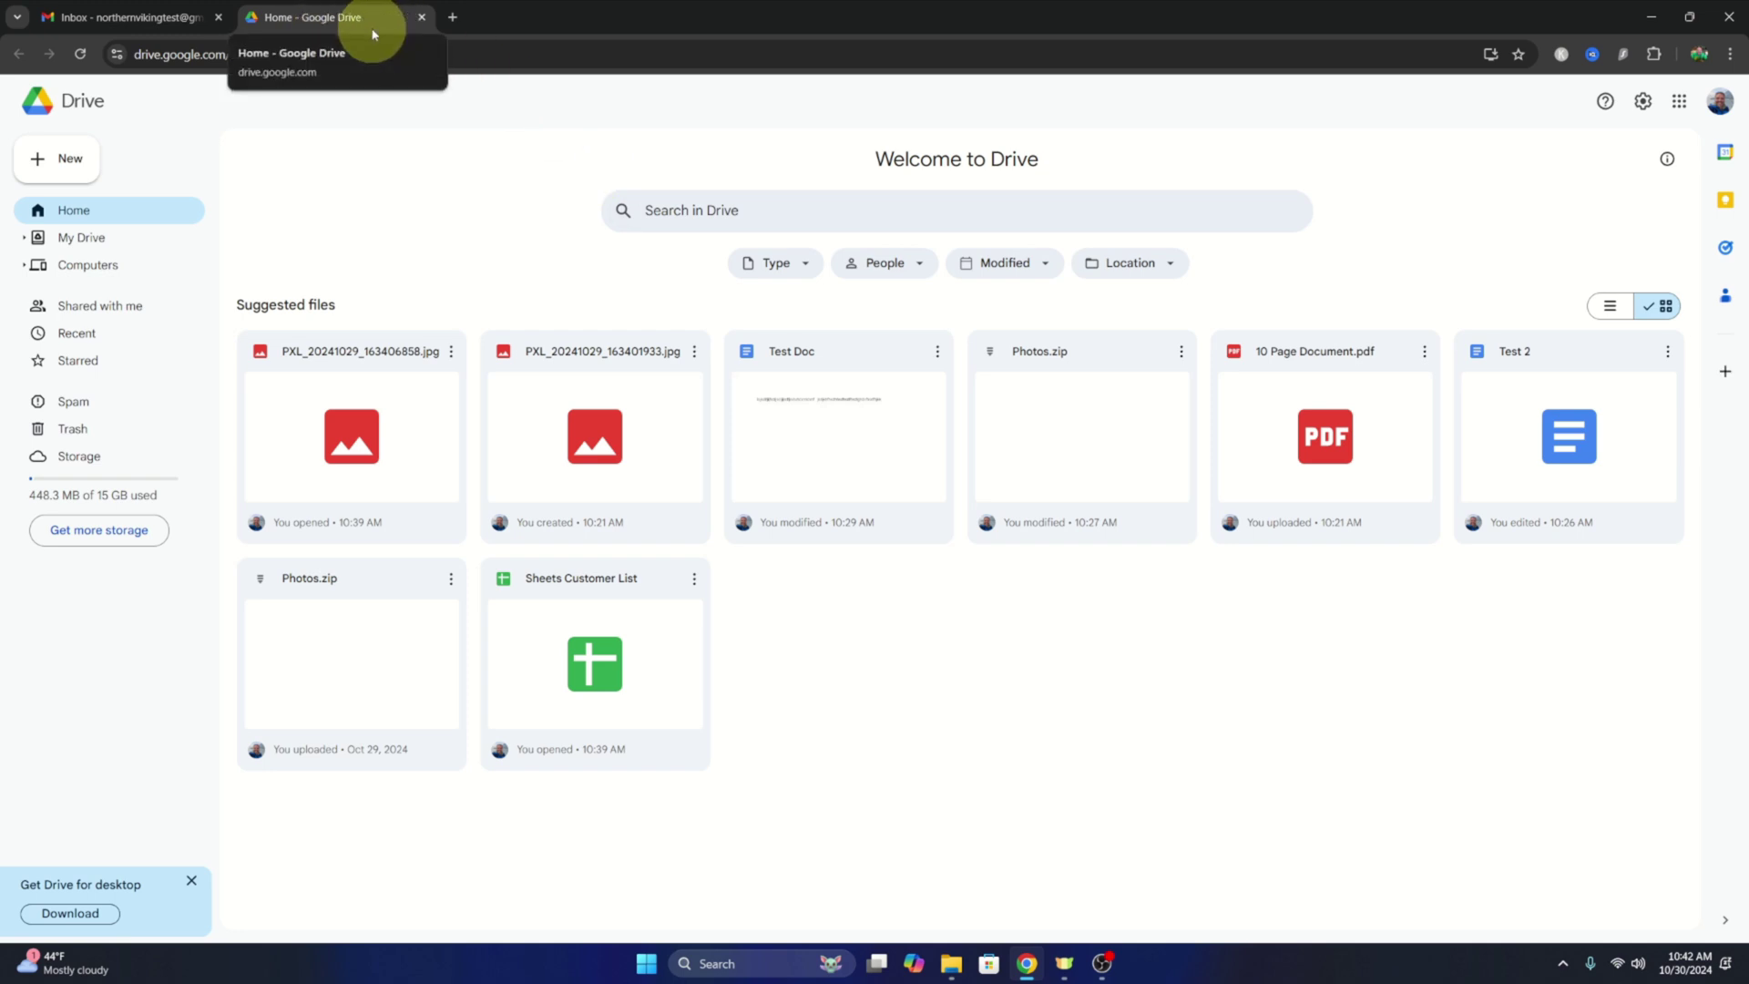
# Step: In My Drive, preview the second PXL photo to confirm it shows the keyboard
pyautogui.click(86, 237)
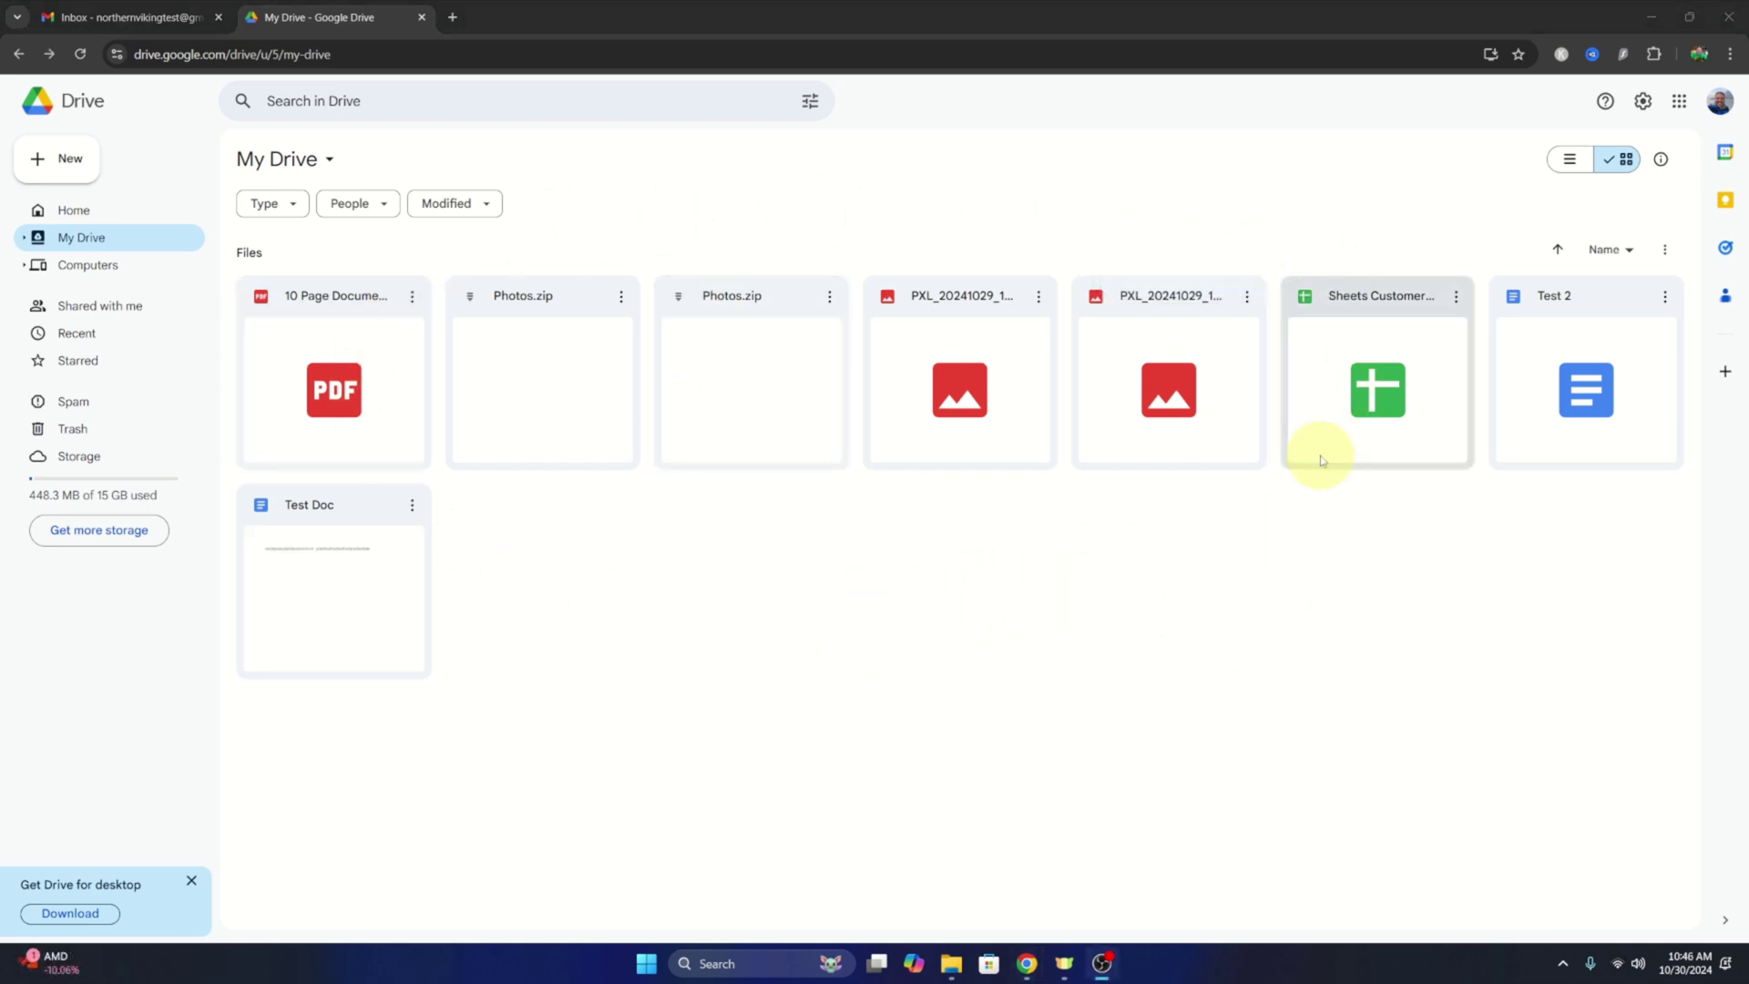
pyautogui.doubleClick(1164, 355)
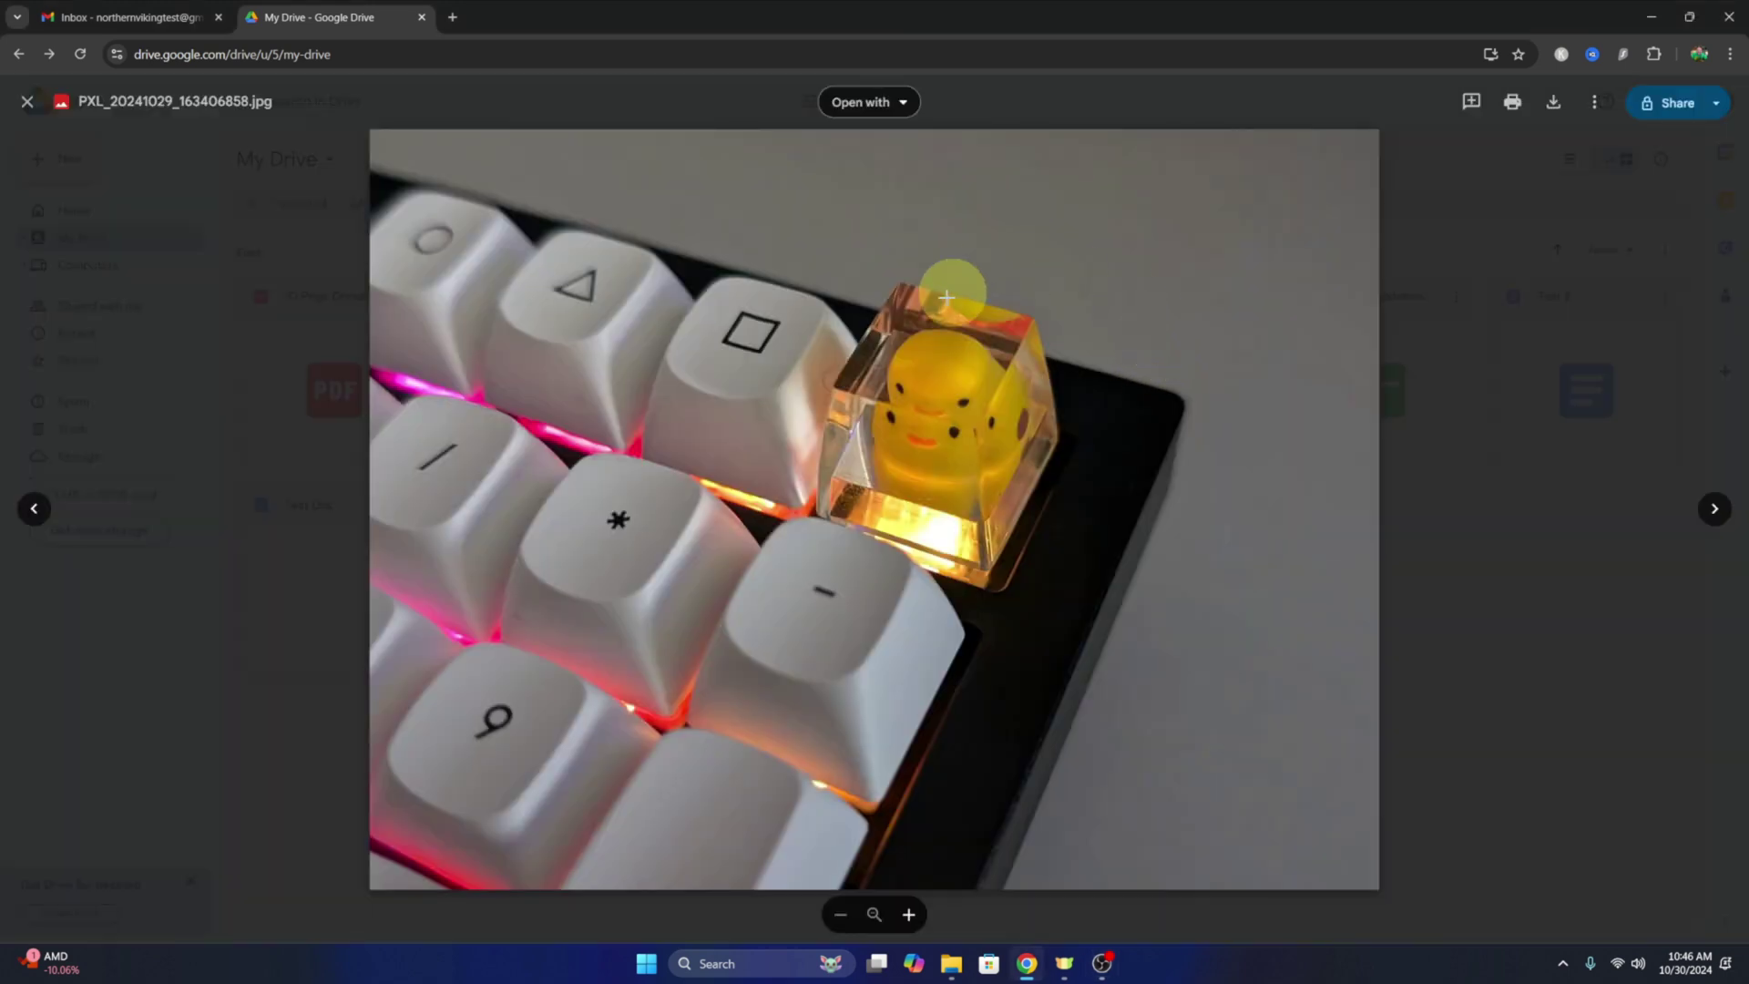
pyautogui.click(25, 105)
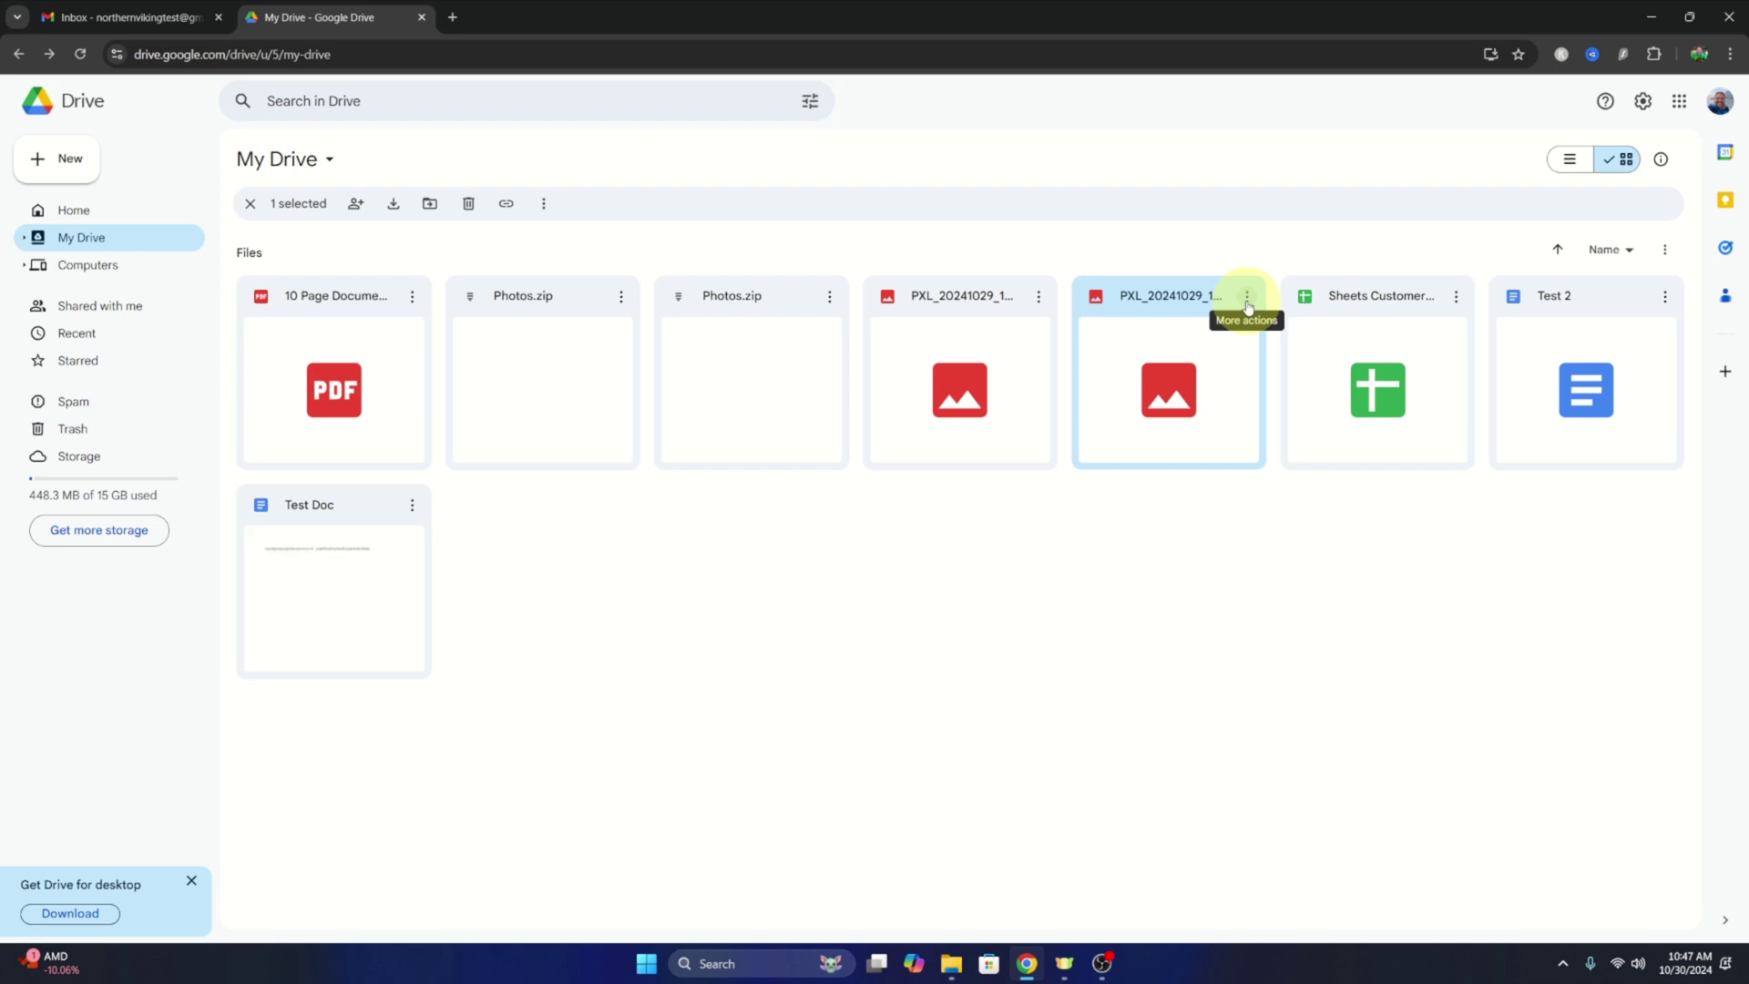
pyautogui.click(1247, 298)
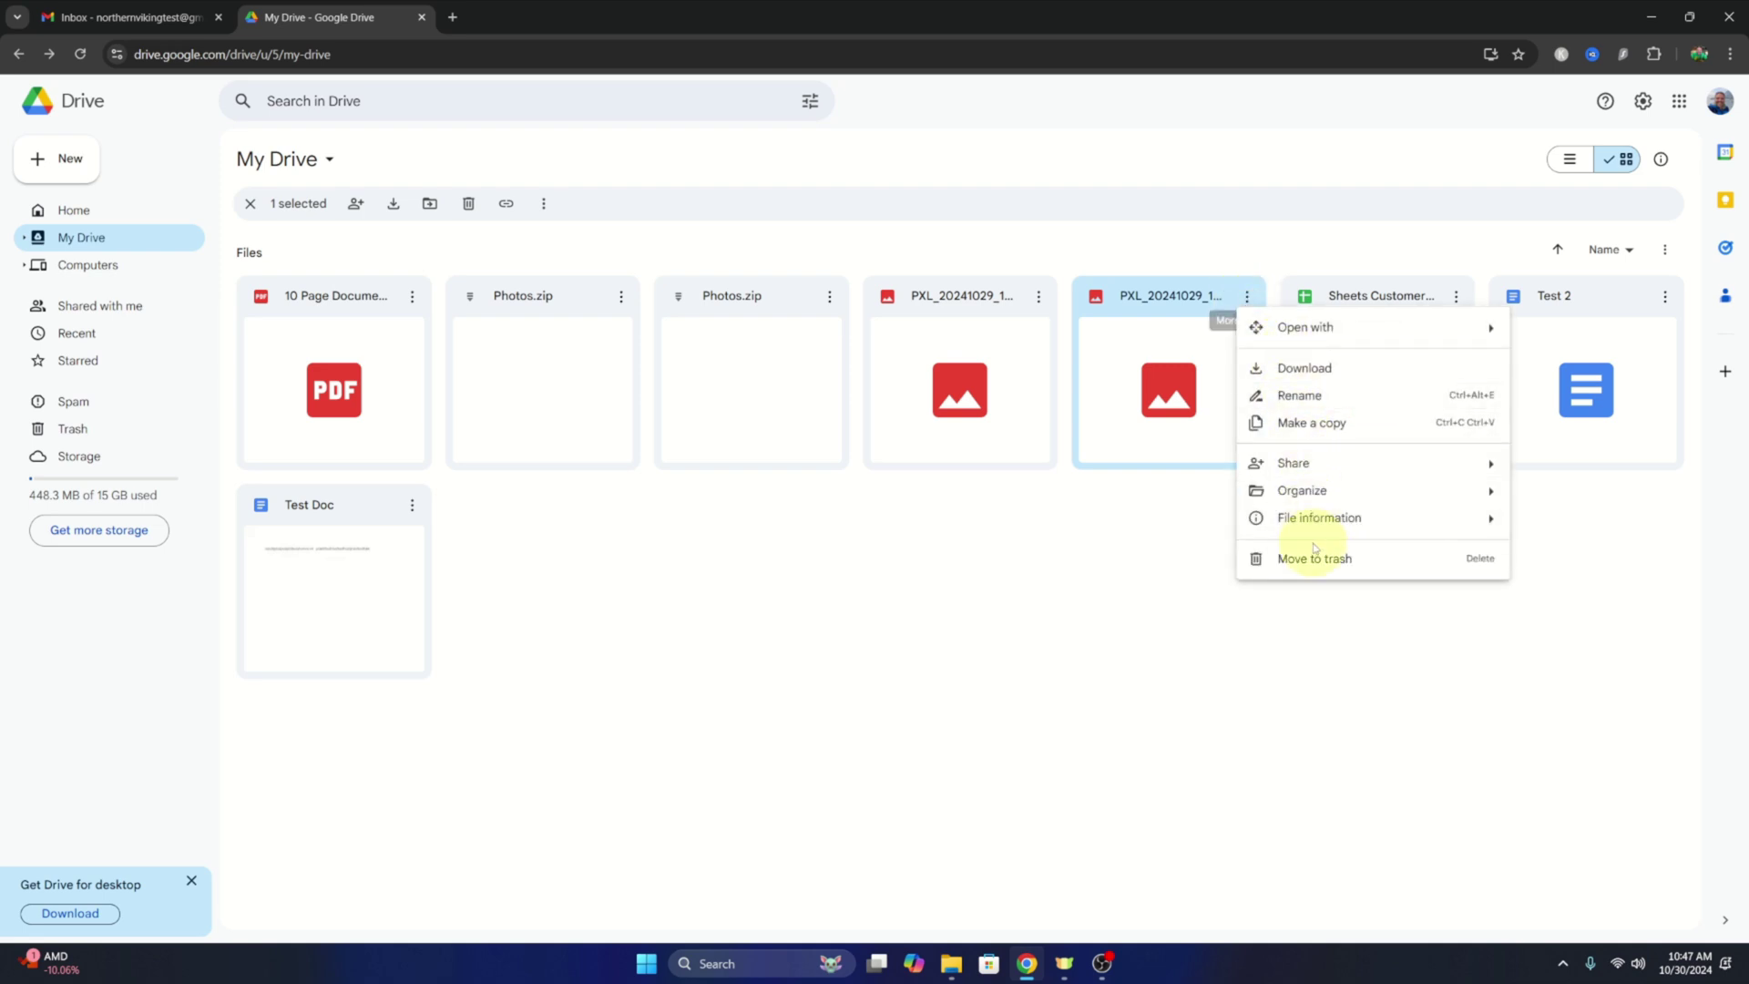
pyautogui.click(1184, 560)
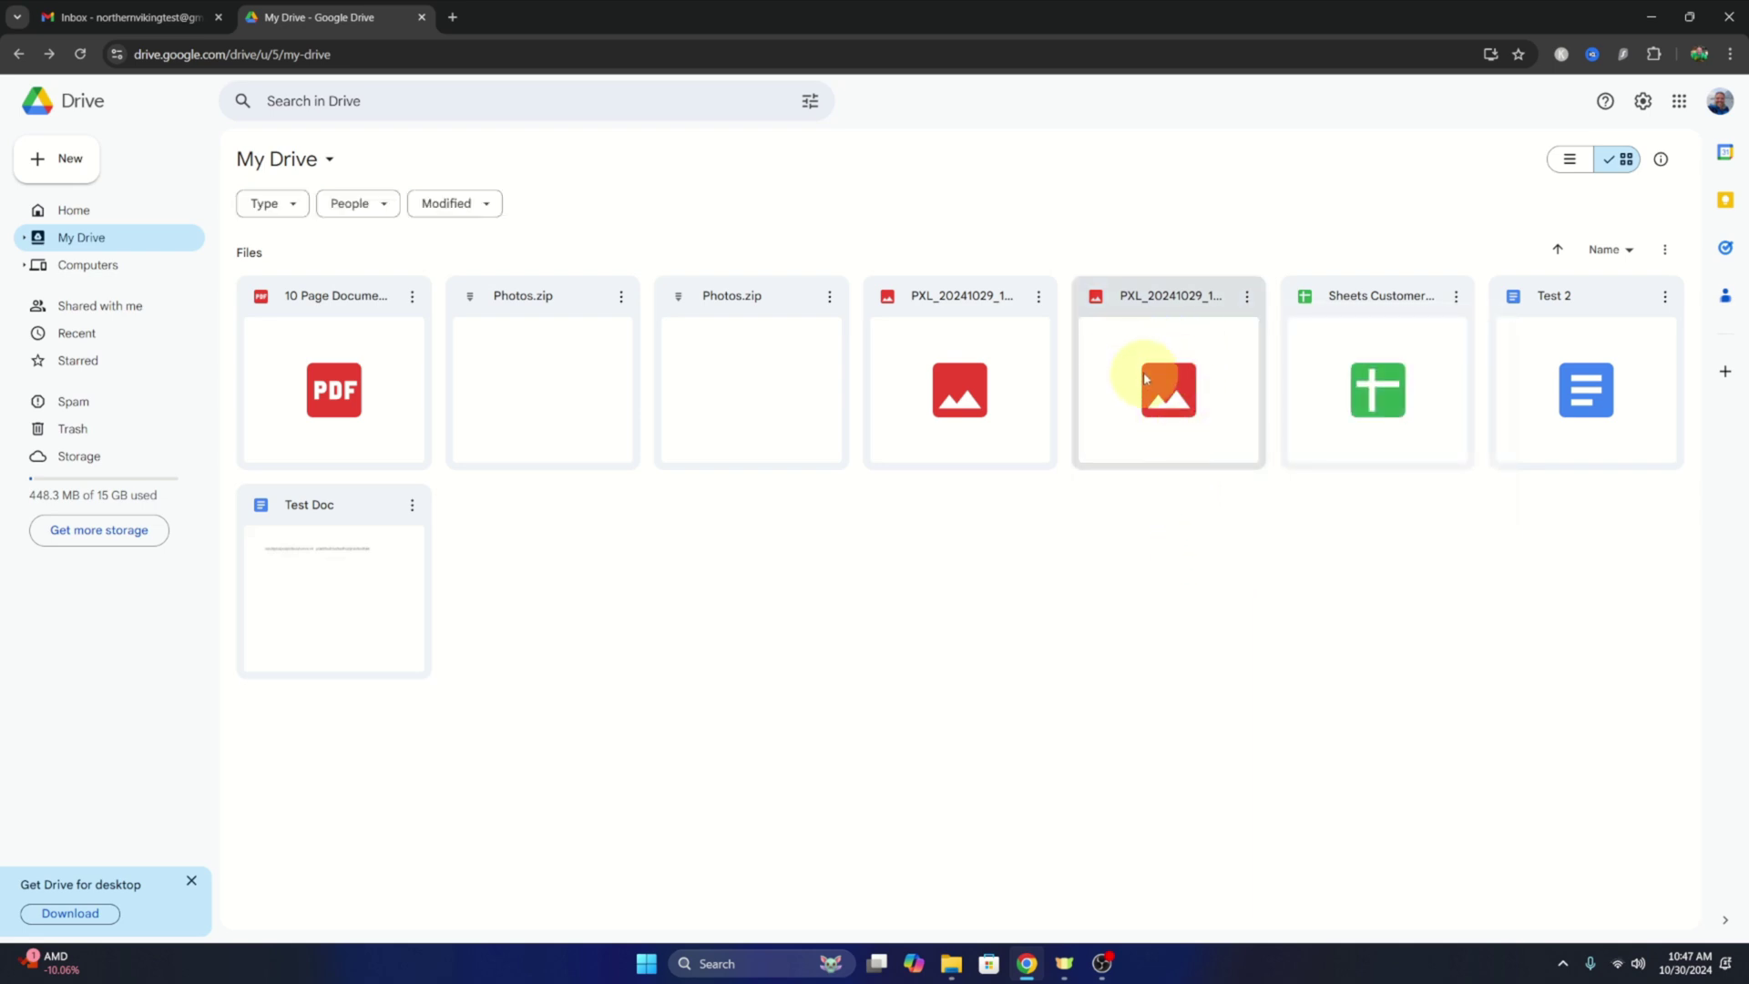
# Step: Bring up the Share dialog for PXL_20241029_163406858.jpg from its right-click menu
pyautogui.rightClick(1145, 378)
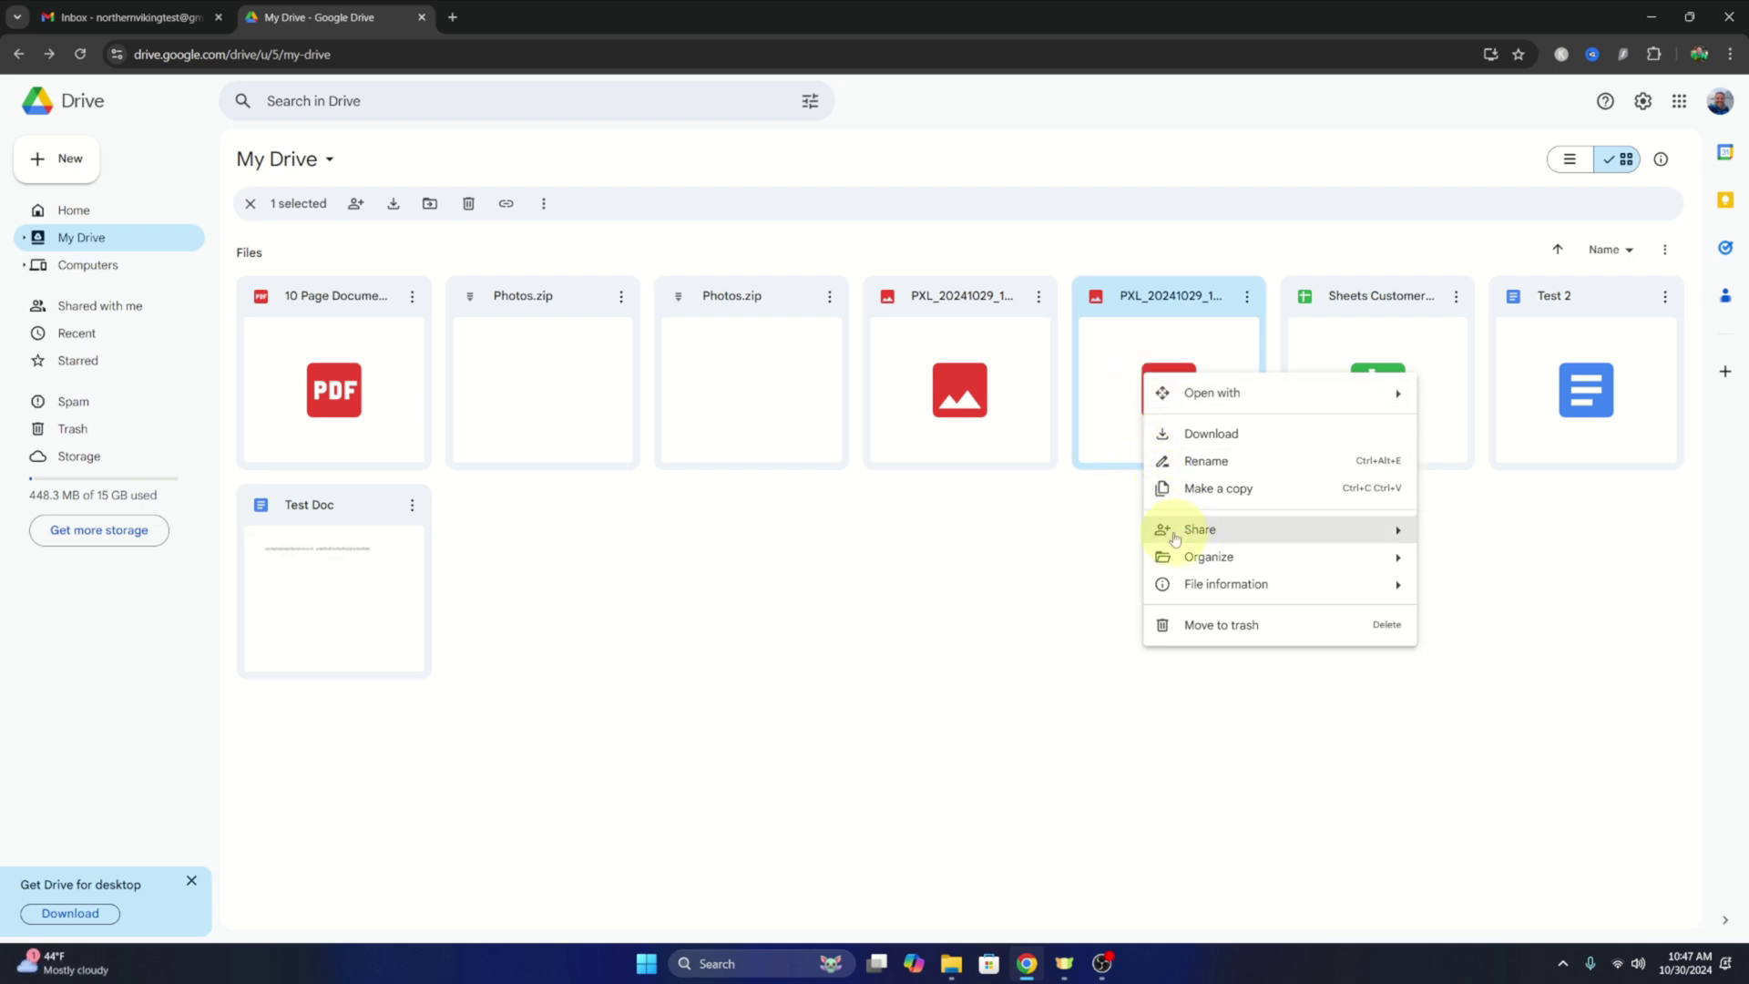
pyautogui.moveTo(1206, 541)
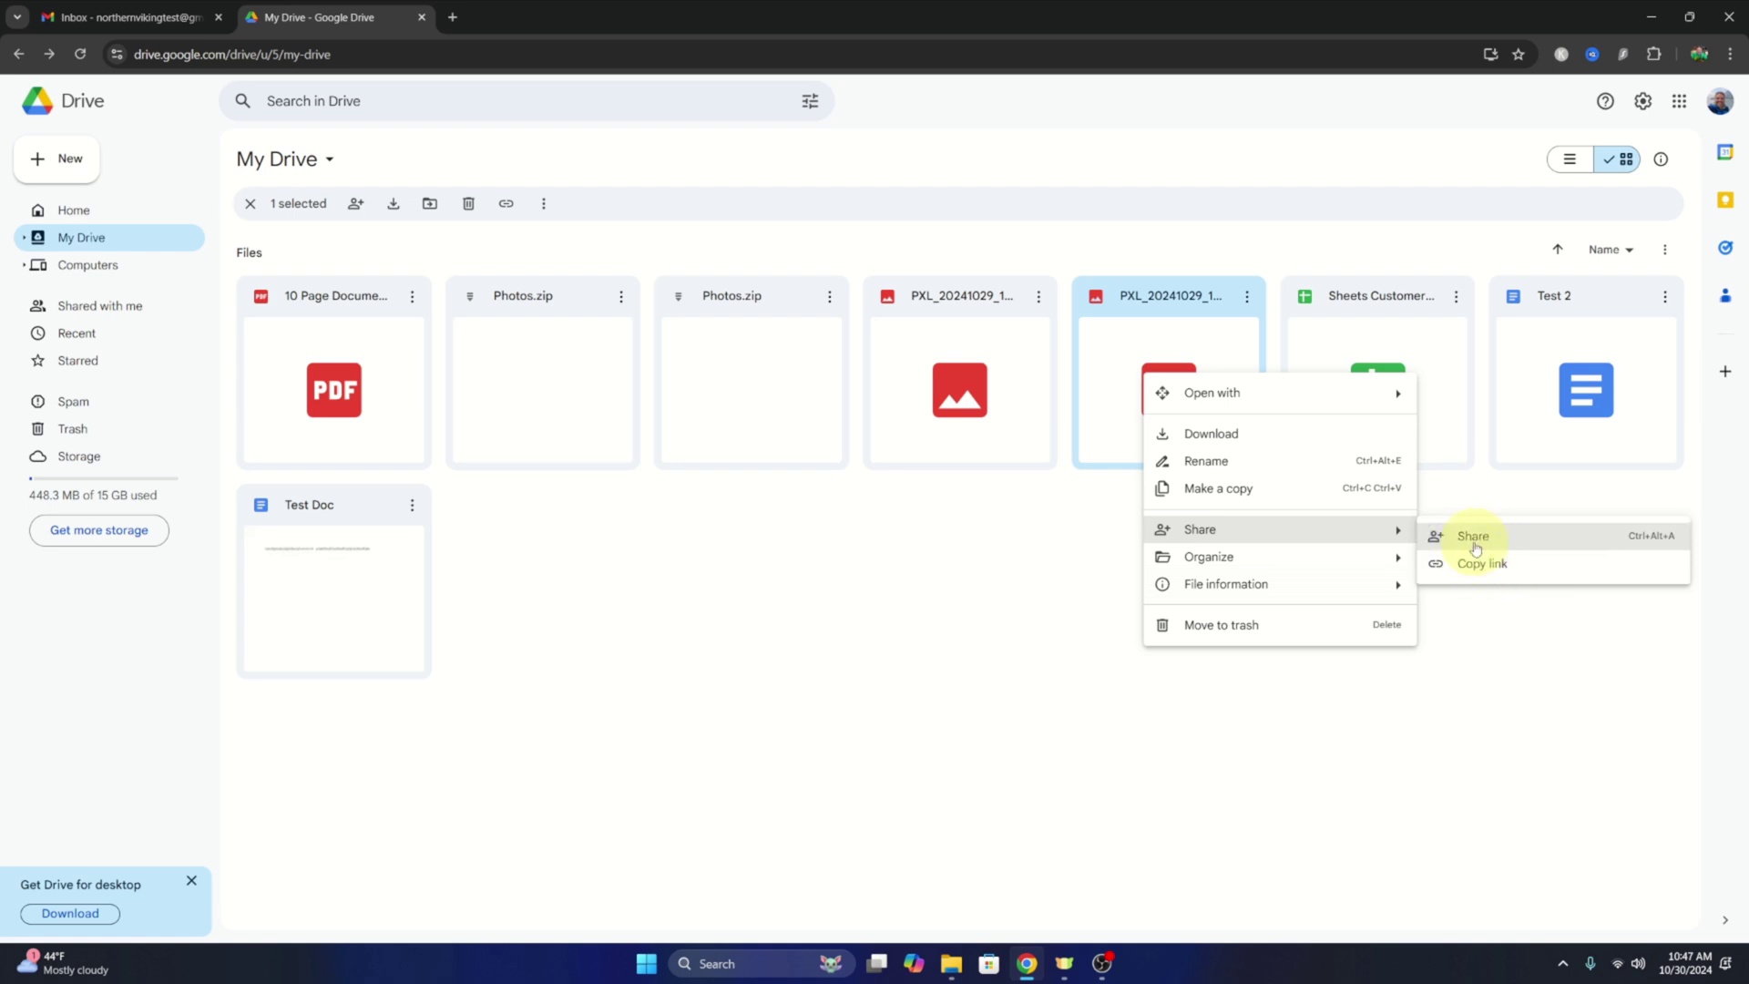
pyautogui.click(1475, 545)
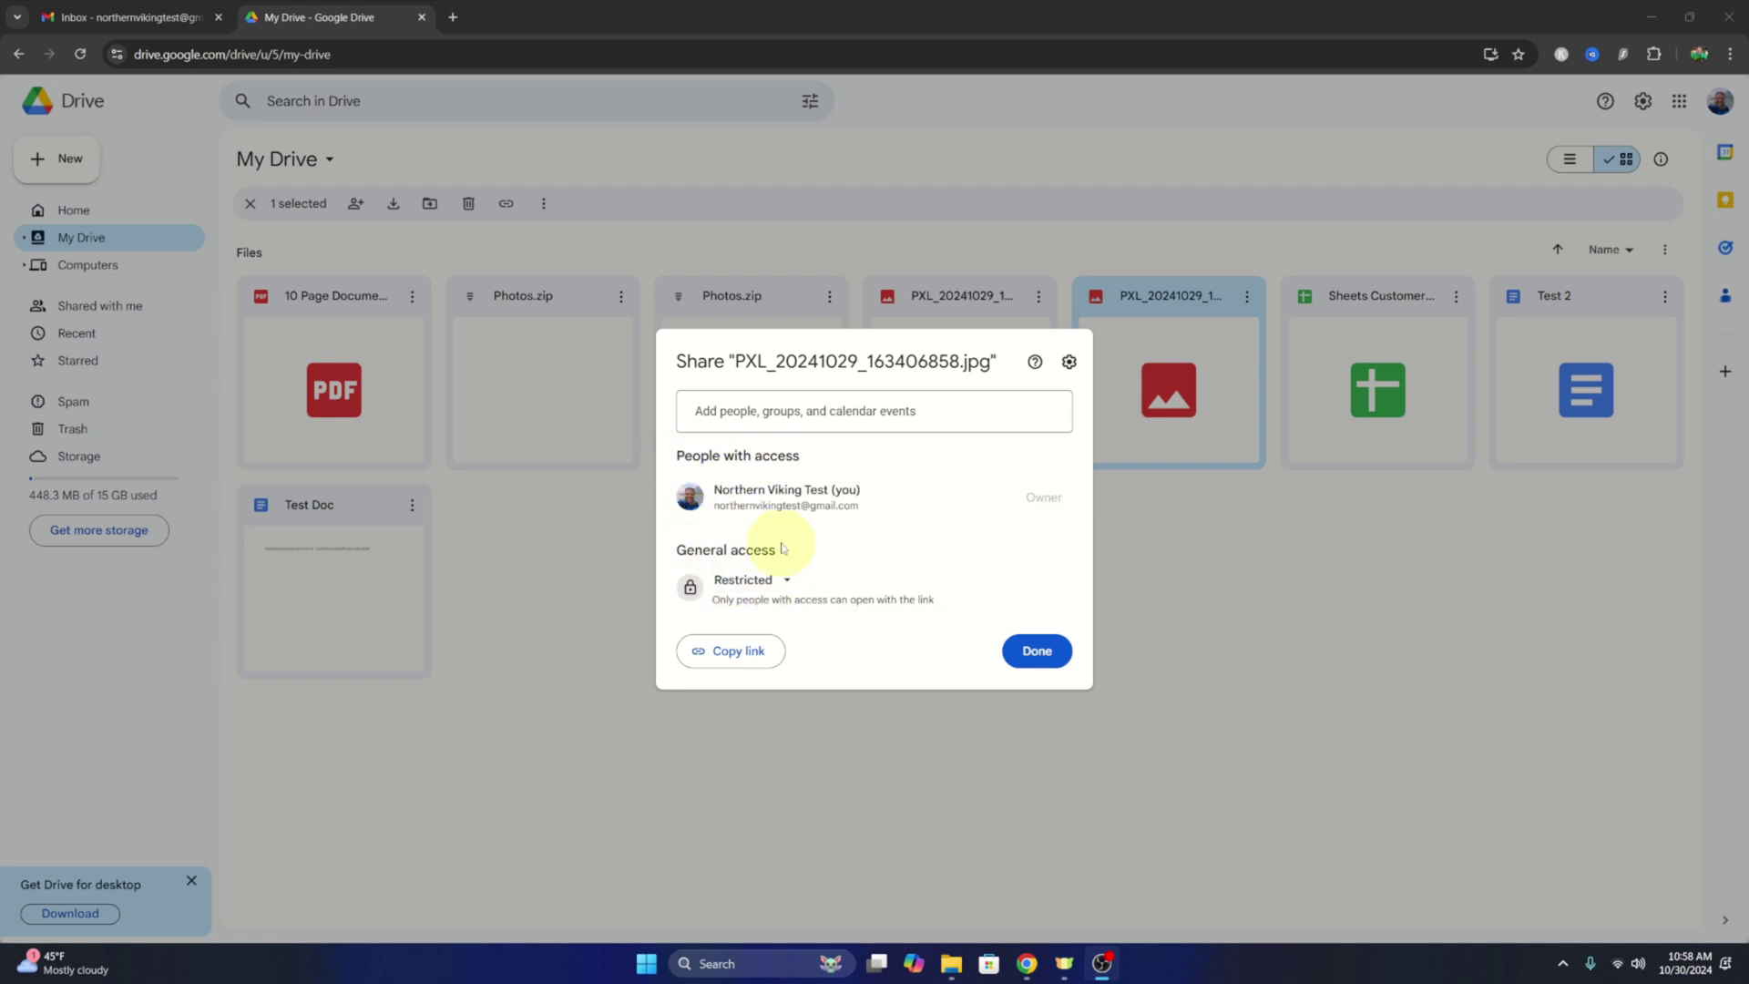
pyautogui.click(720, 411)
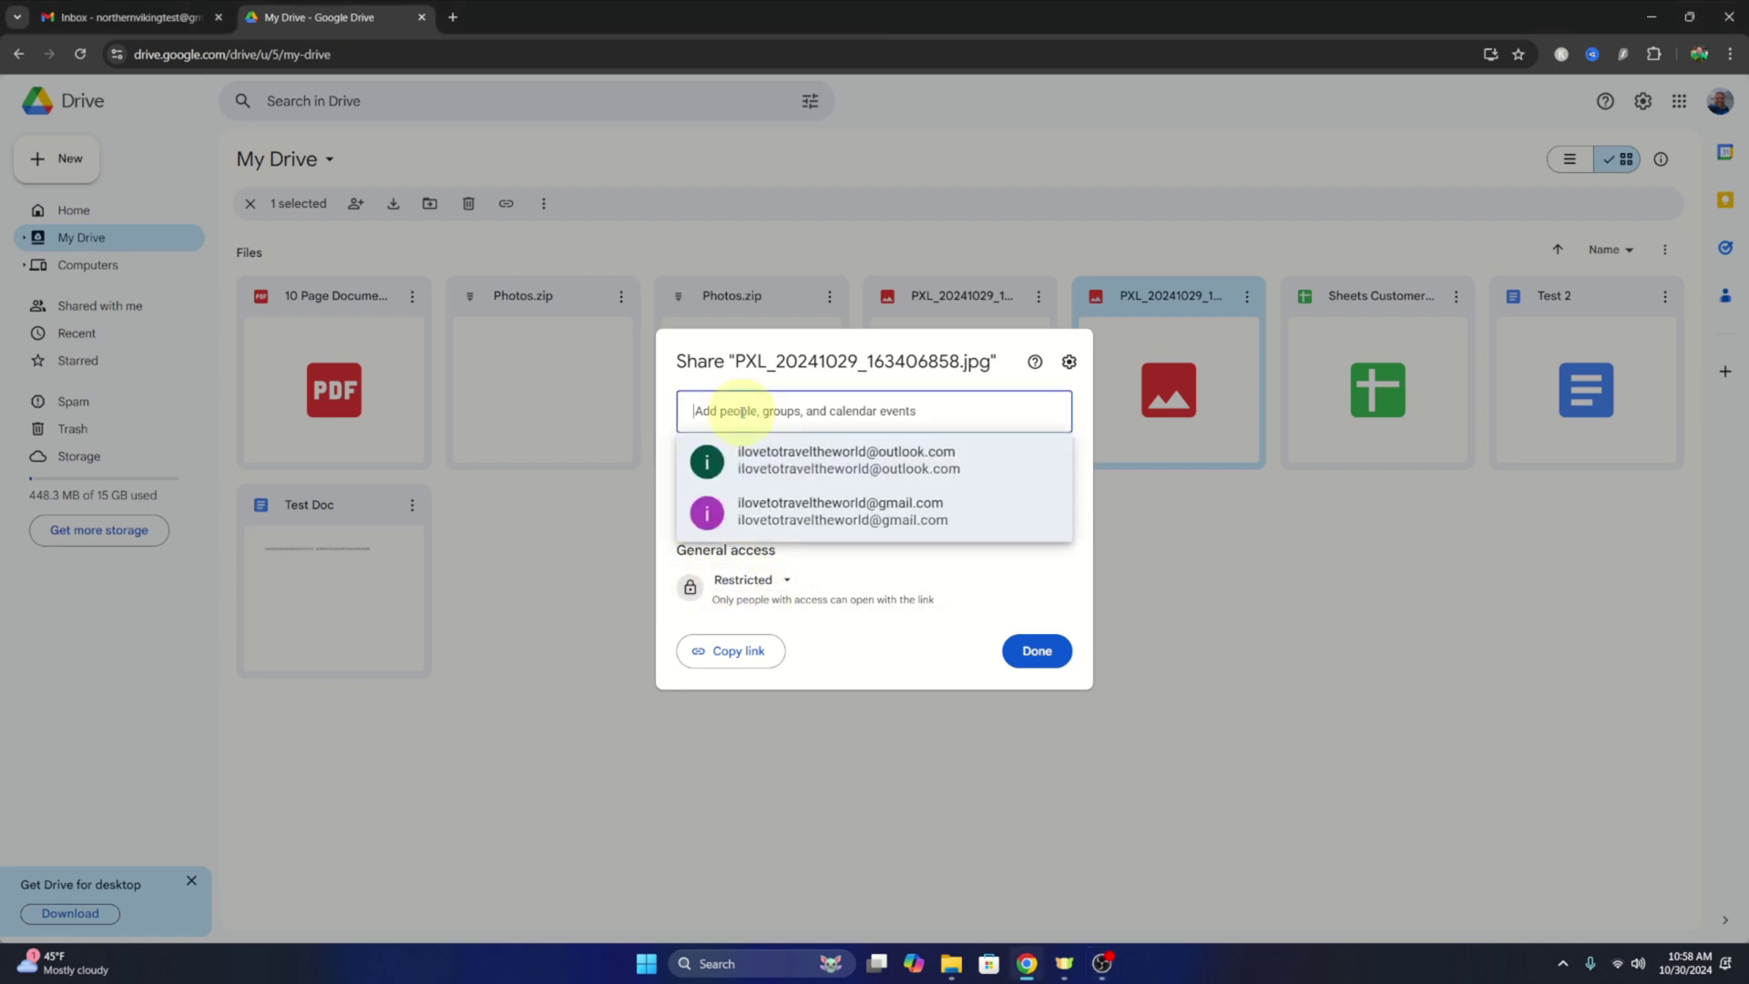
pyautogui.click(774, 458)
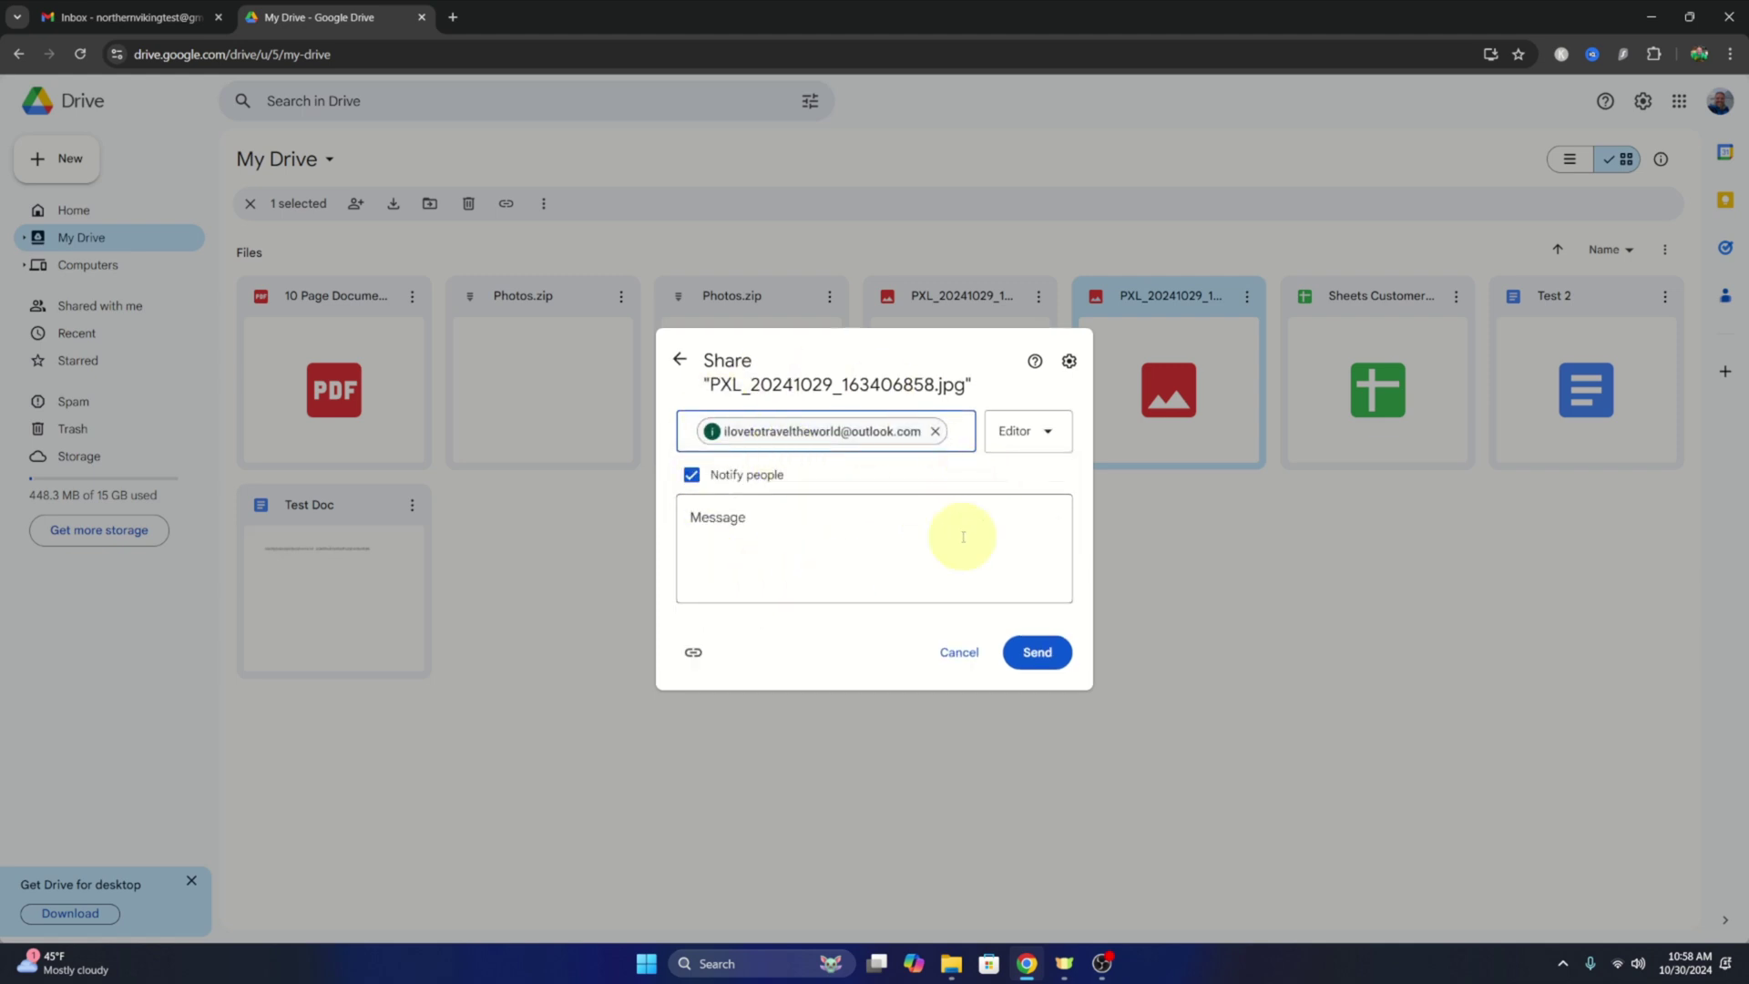
pyautogui.click(1029, 442)
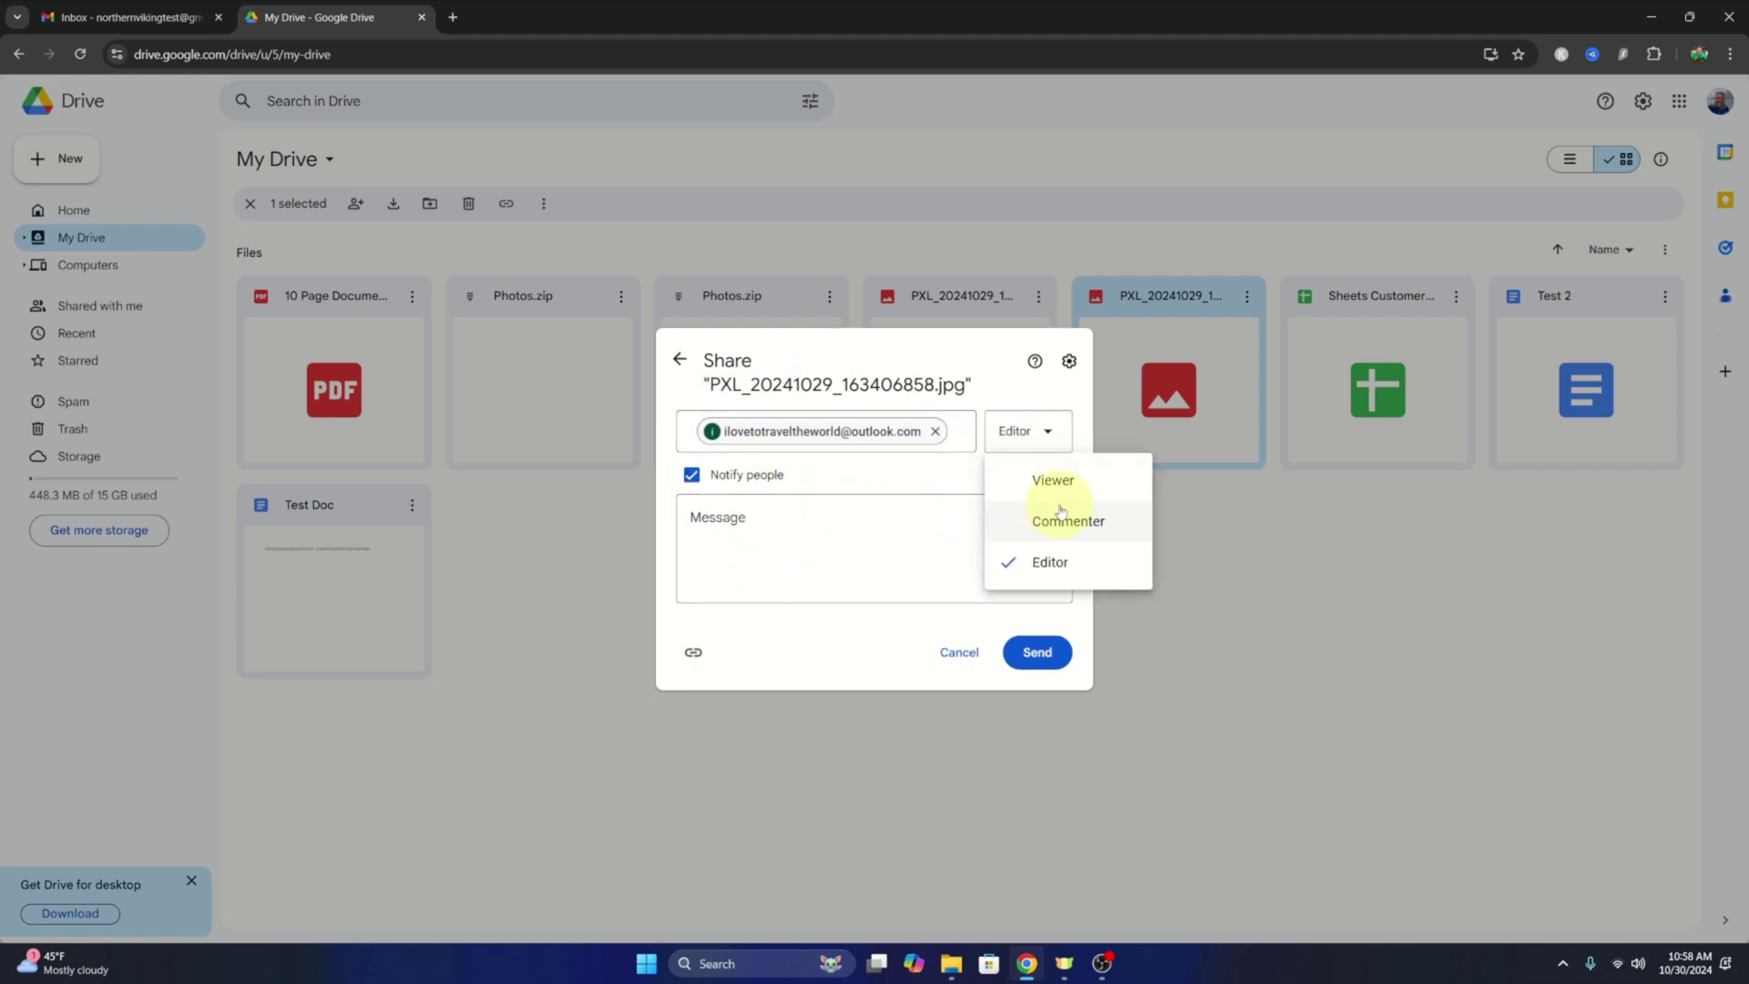
pyautogui.click(893, 549)
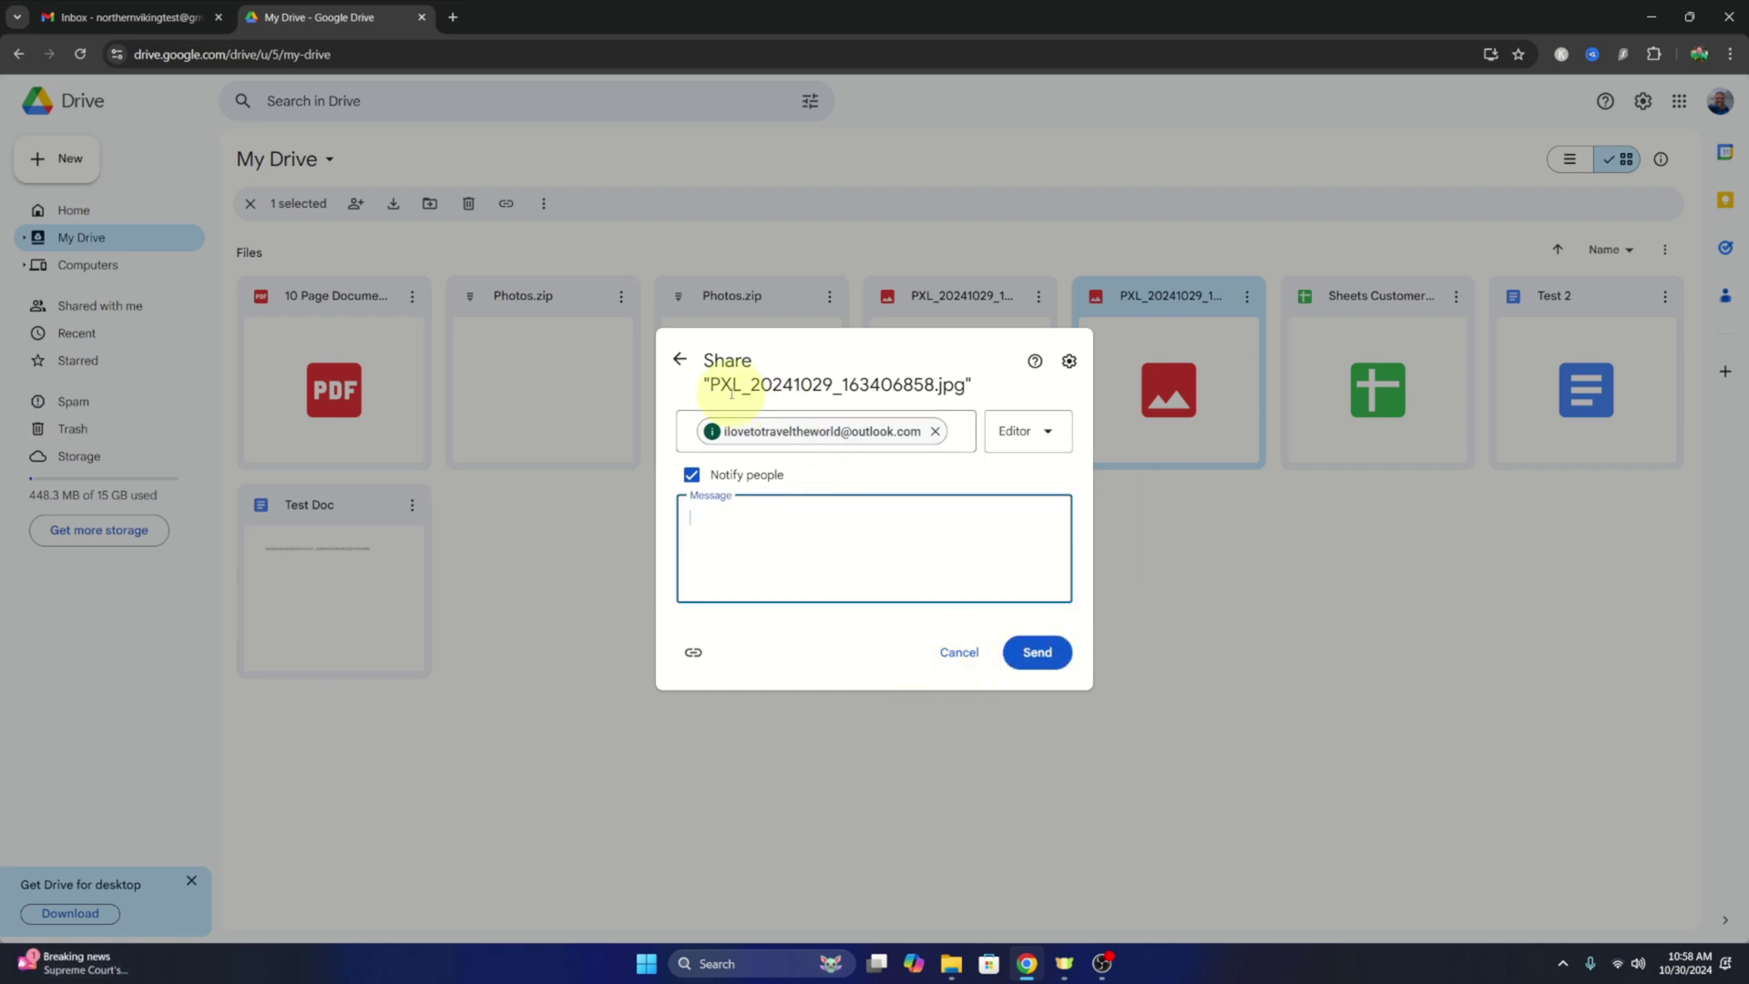
pyautogui.click(678, 361)
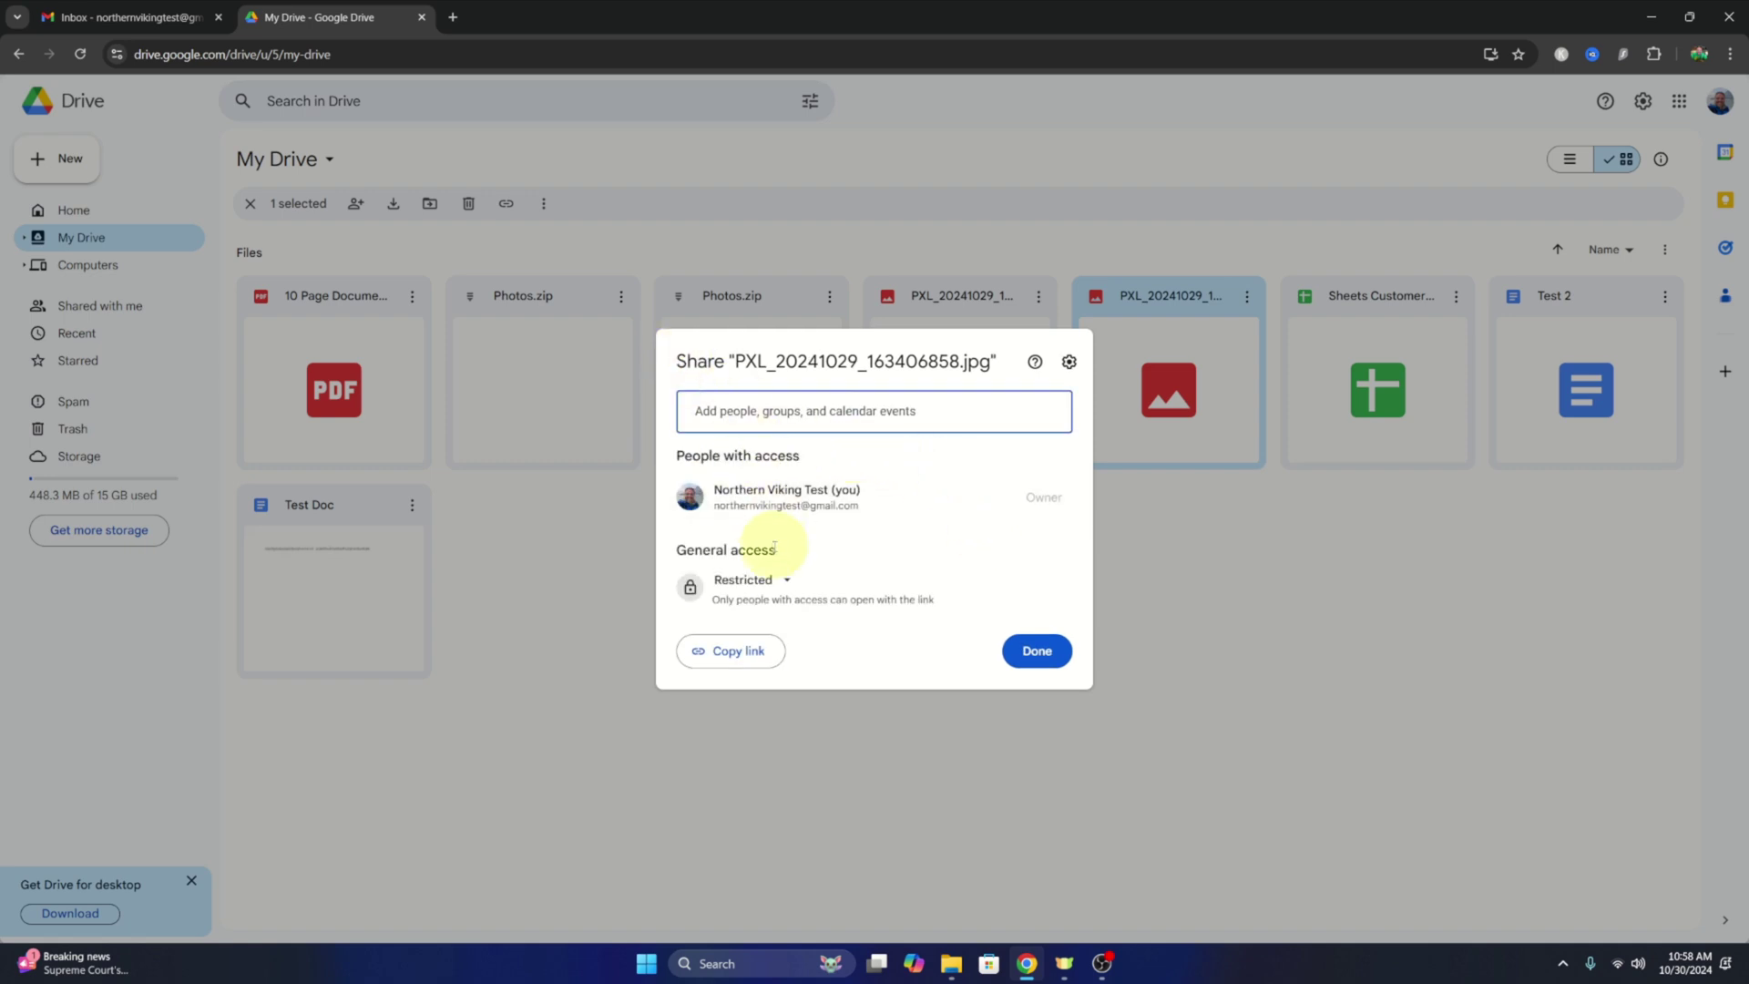
pyautogui.click(757, 580)
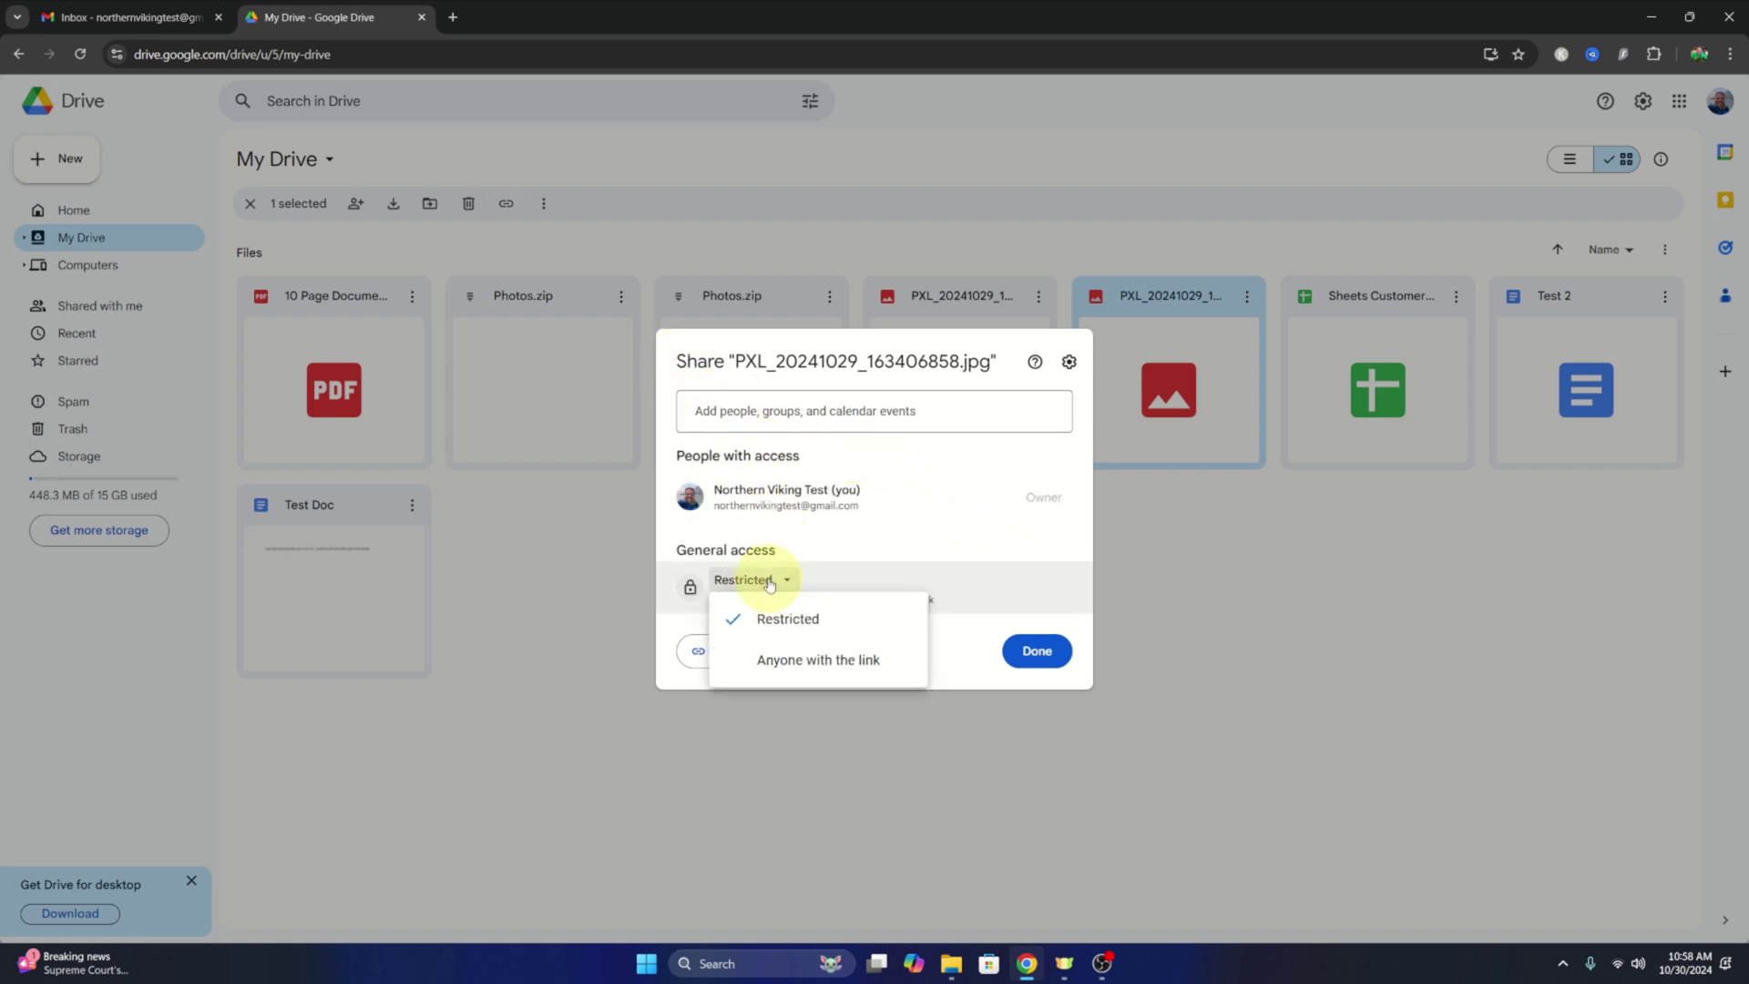
# Step: Set general access to 'Anyone with the link' as Viewer, copy the link, and finish
pyautogui.click(811, 671)
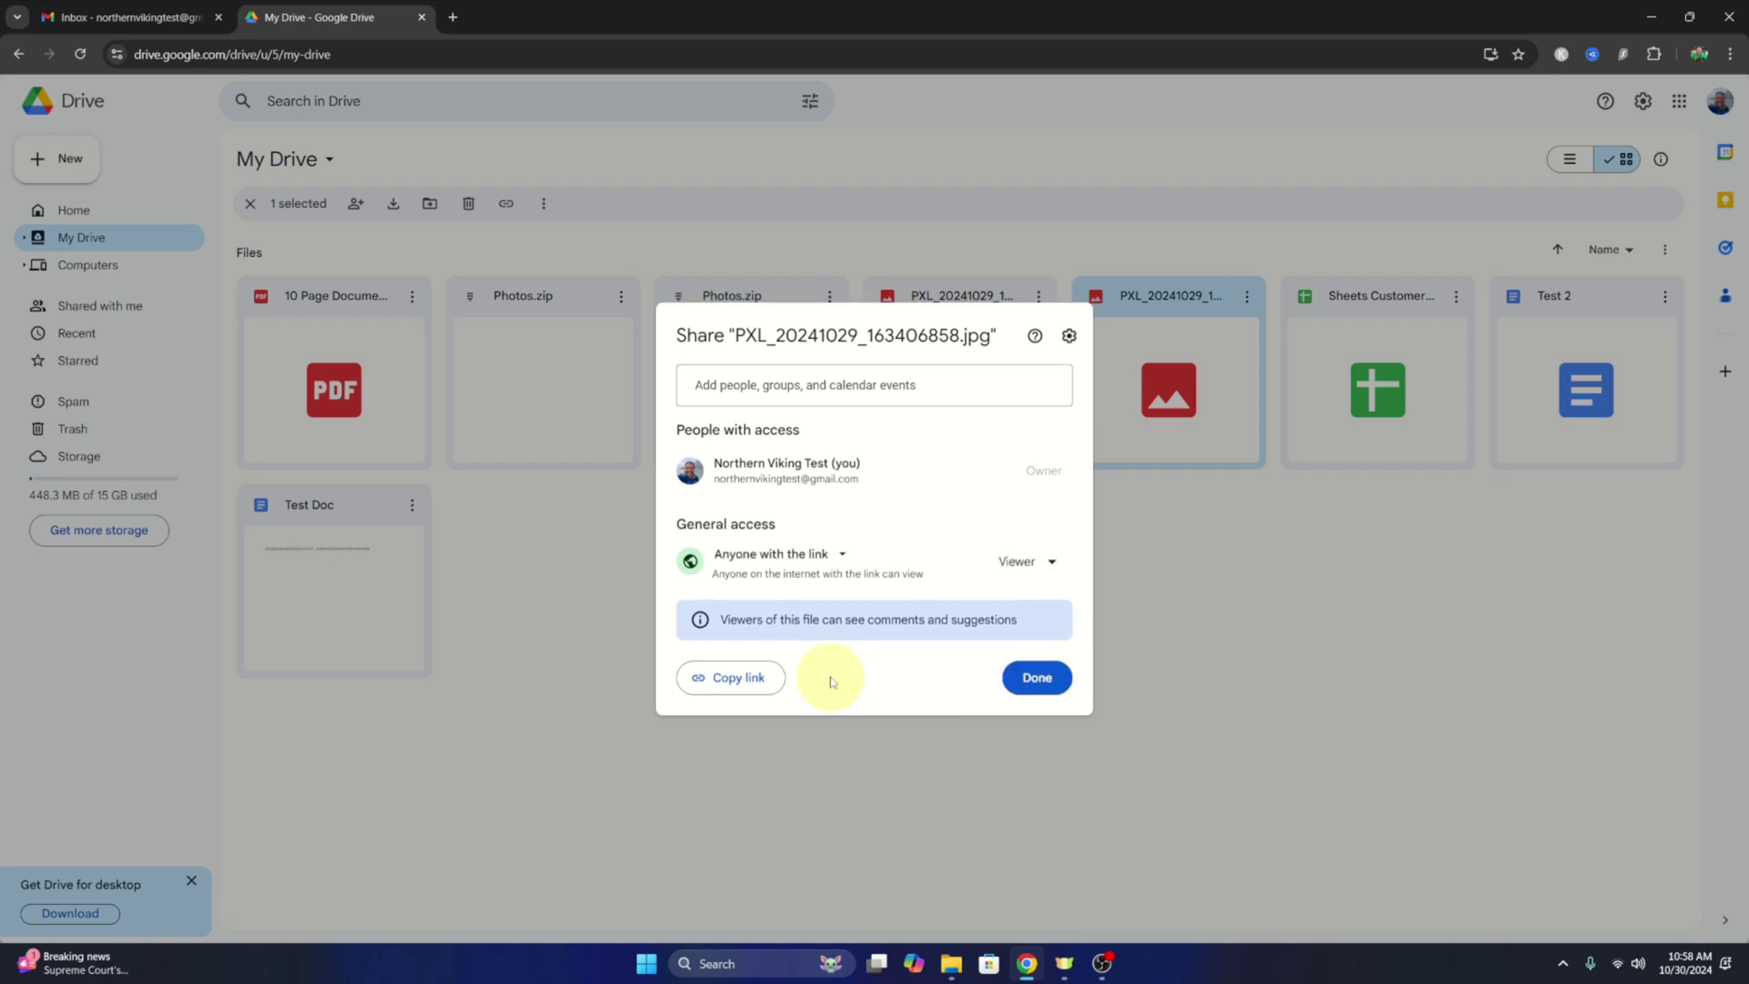
pyautogui.click(1059, 564)
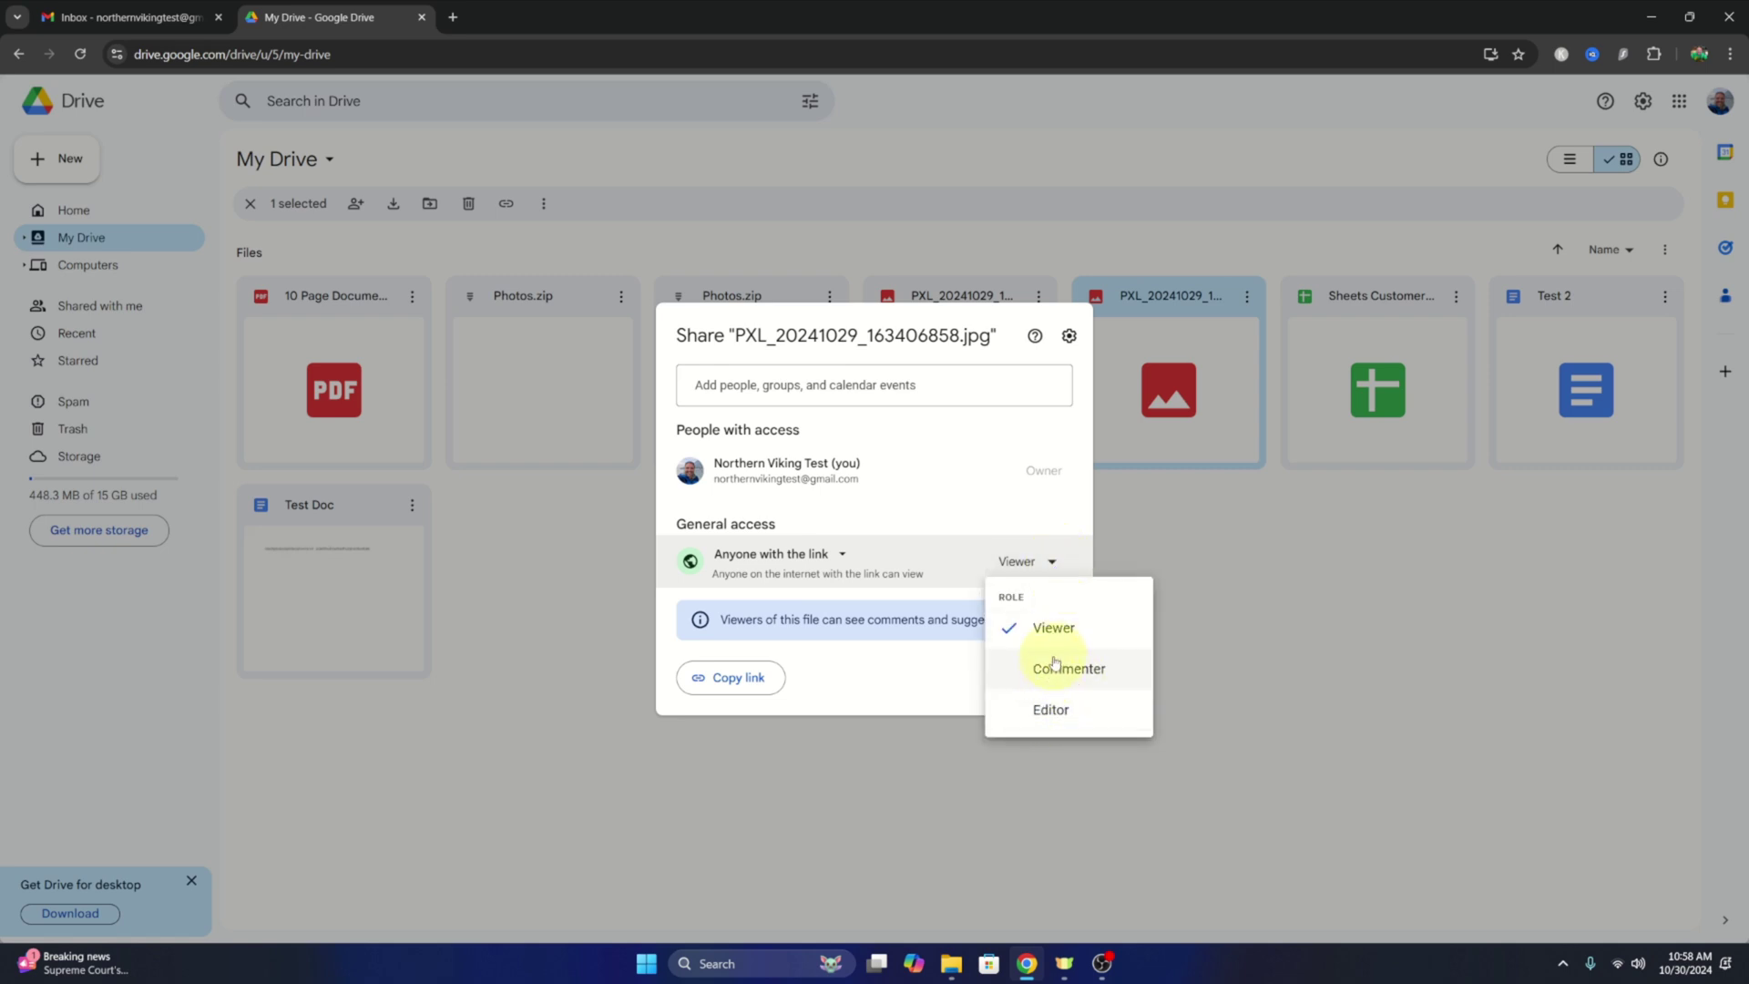
pyautogui.click(1049, 627)
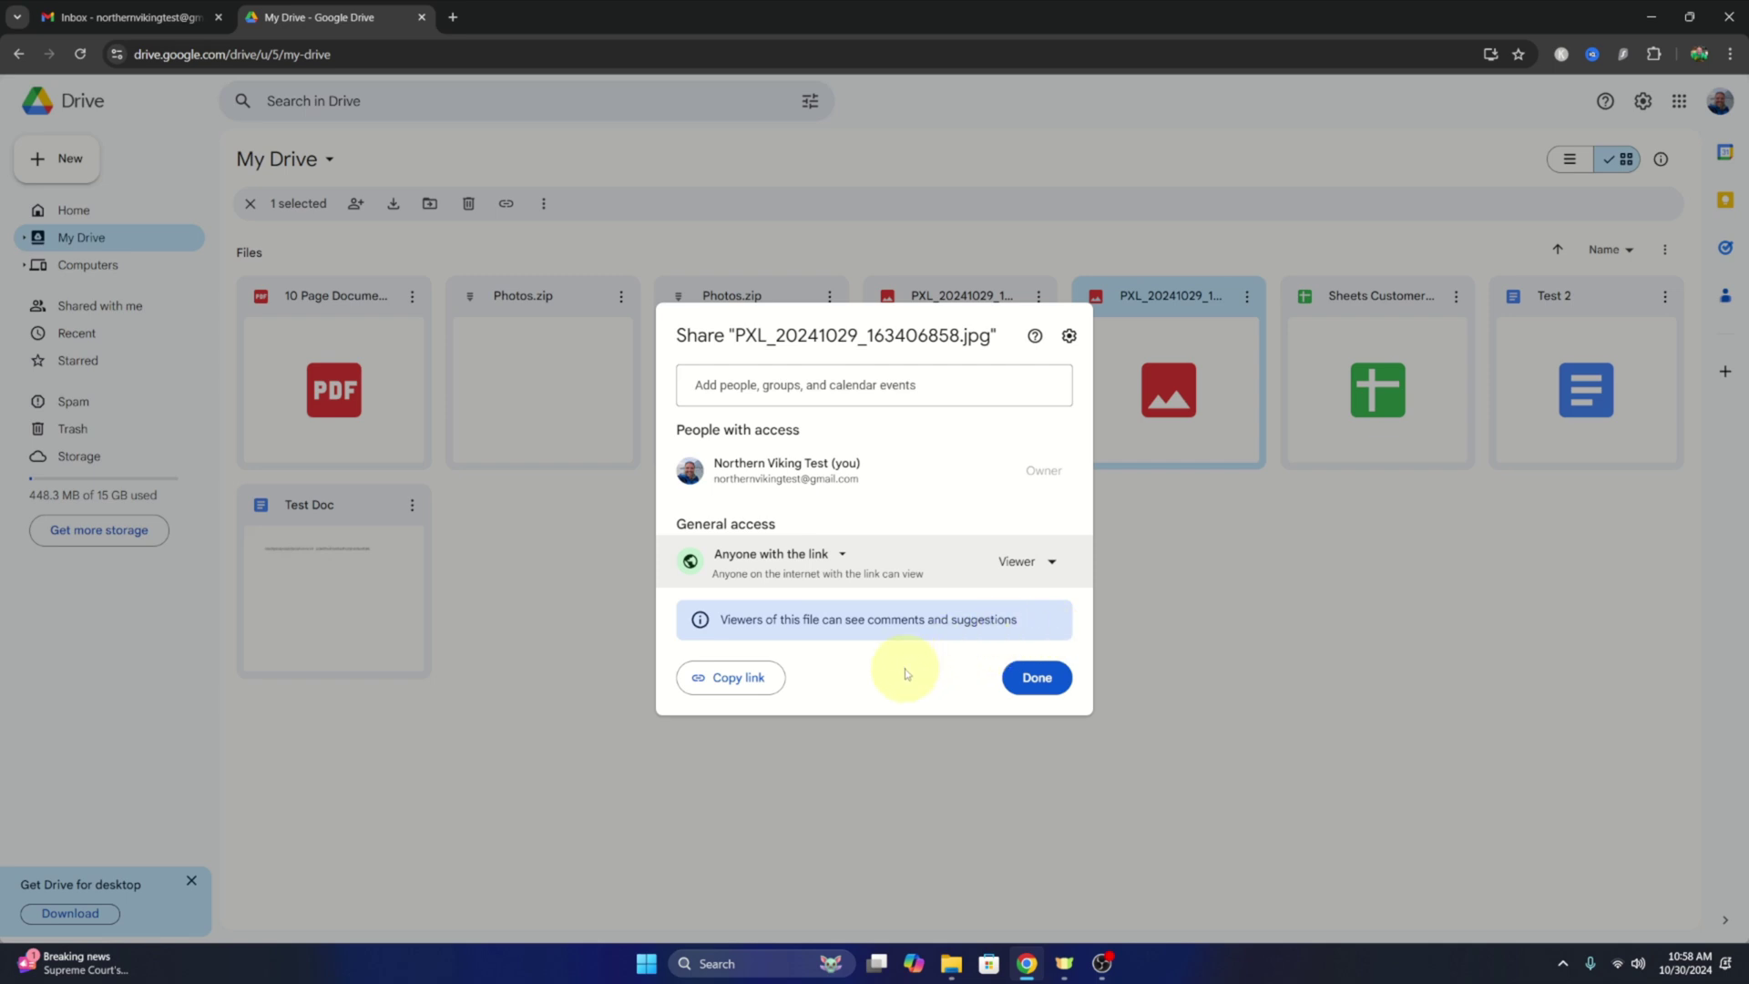
pyautogui.click(739, 677)
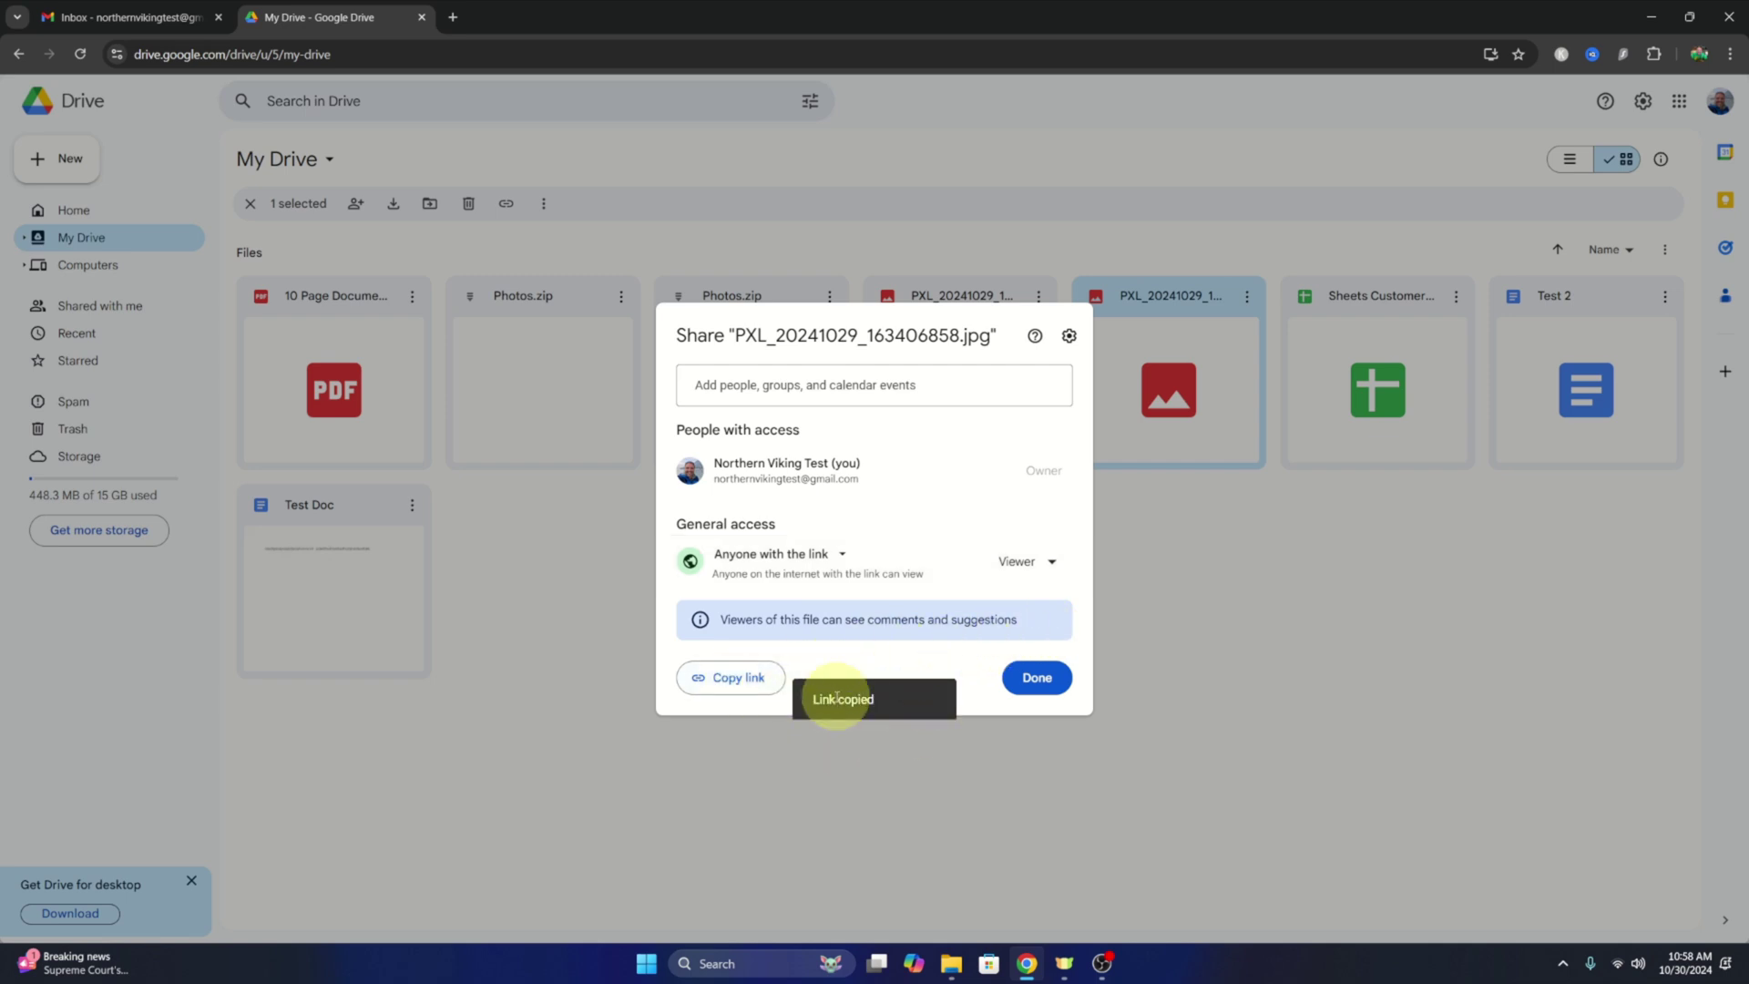
pyautogui.click(1038, 689)
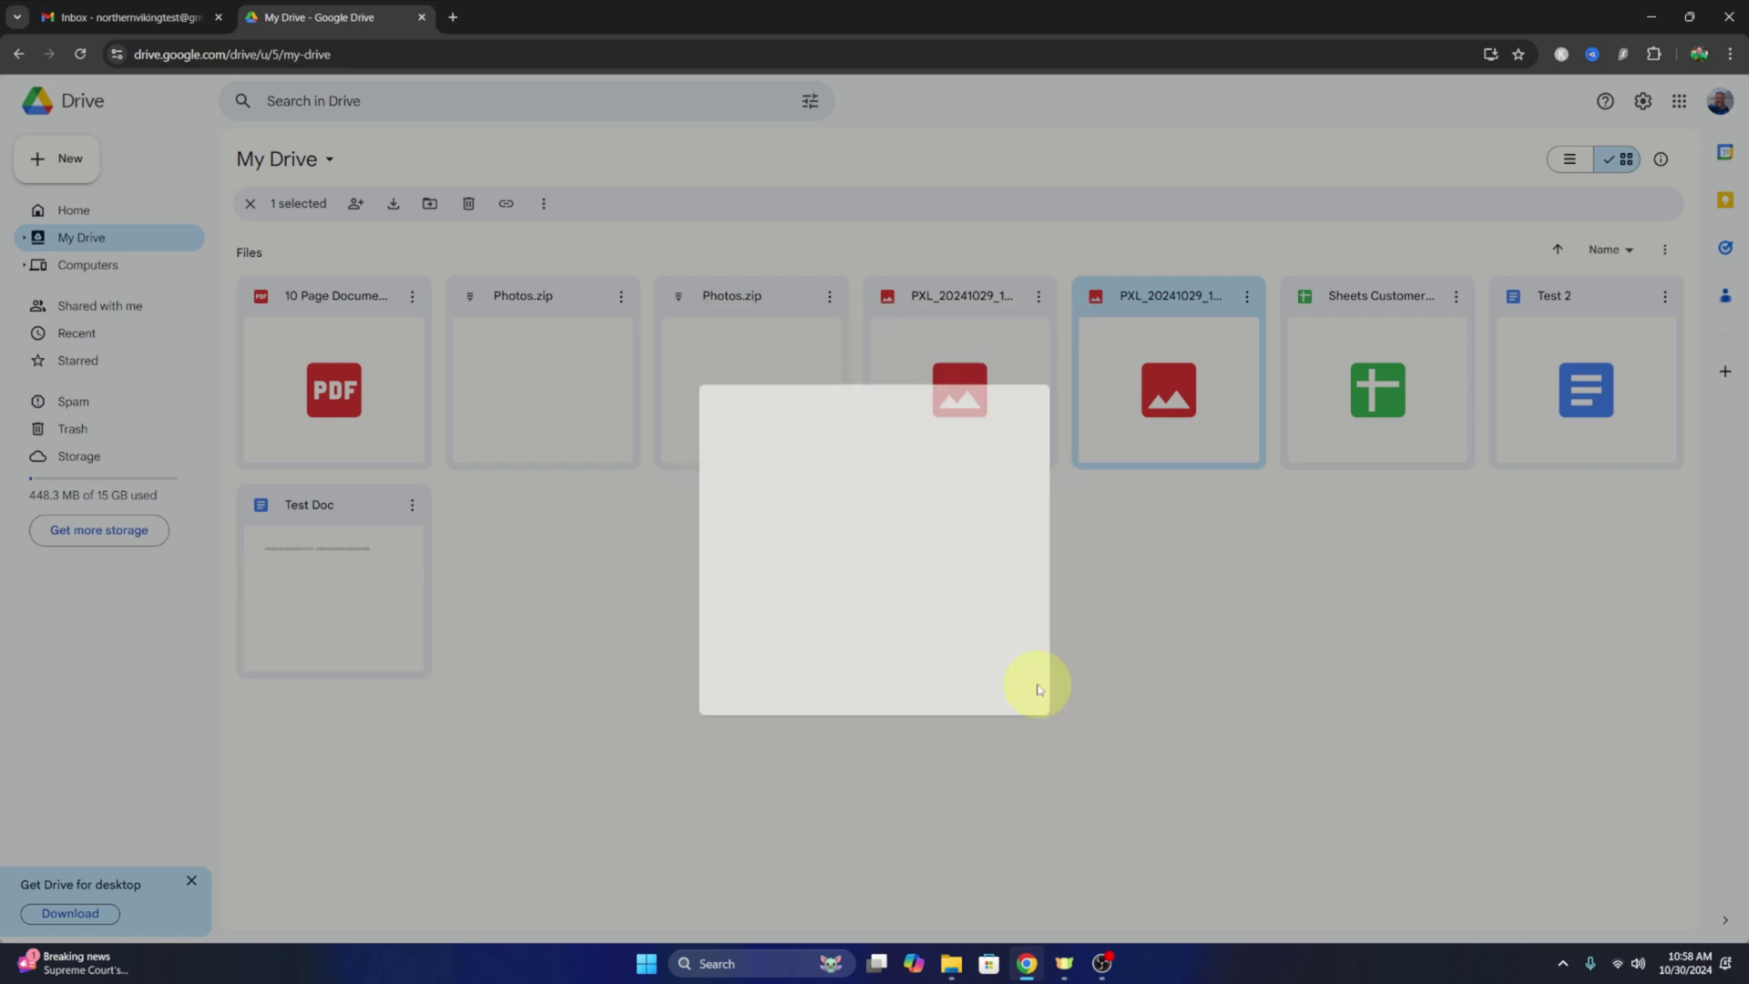
# Step: Start a full-size new email to the suggested saved contact, ready for the body text
pyautogui.click(127, 18)
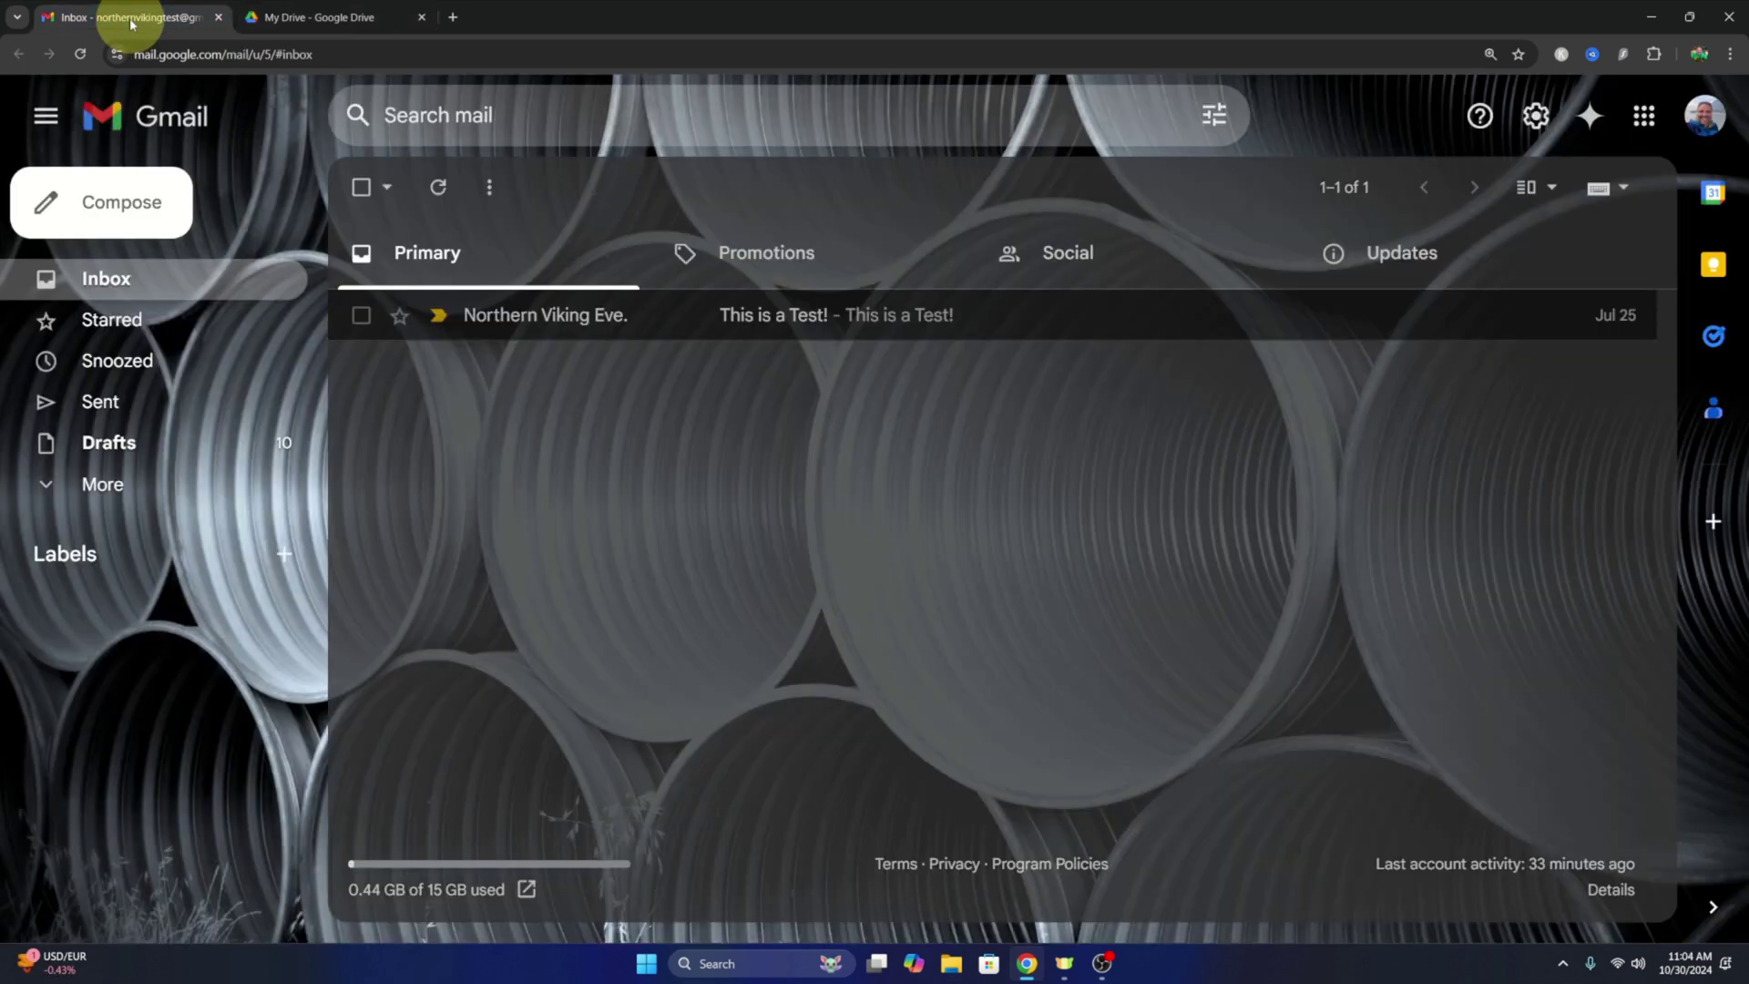
pyautogui.click(116, 196)
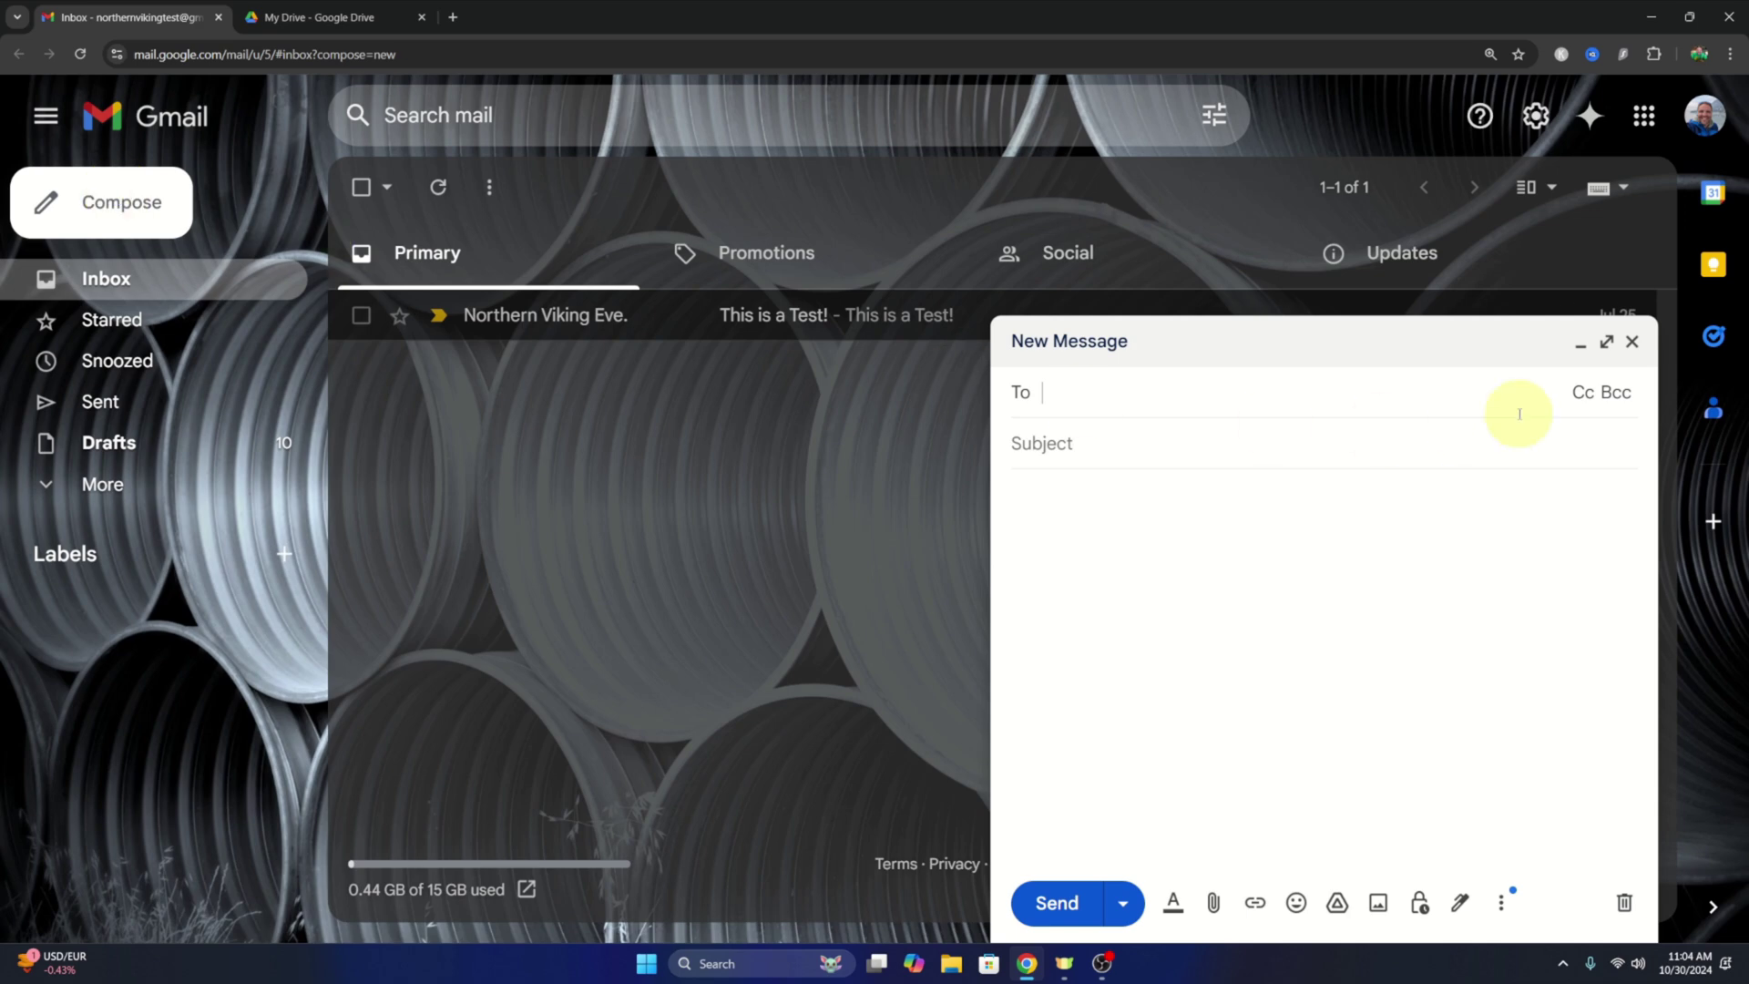
pyautogui.click(1604, 340)
pyautogui.click(355, 206)
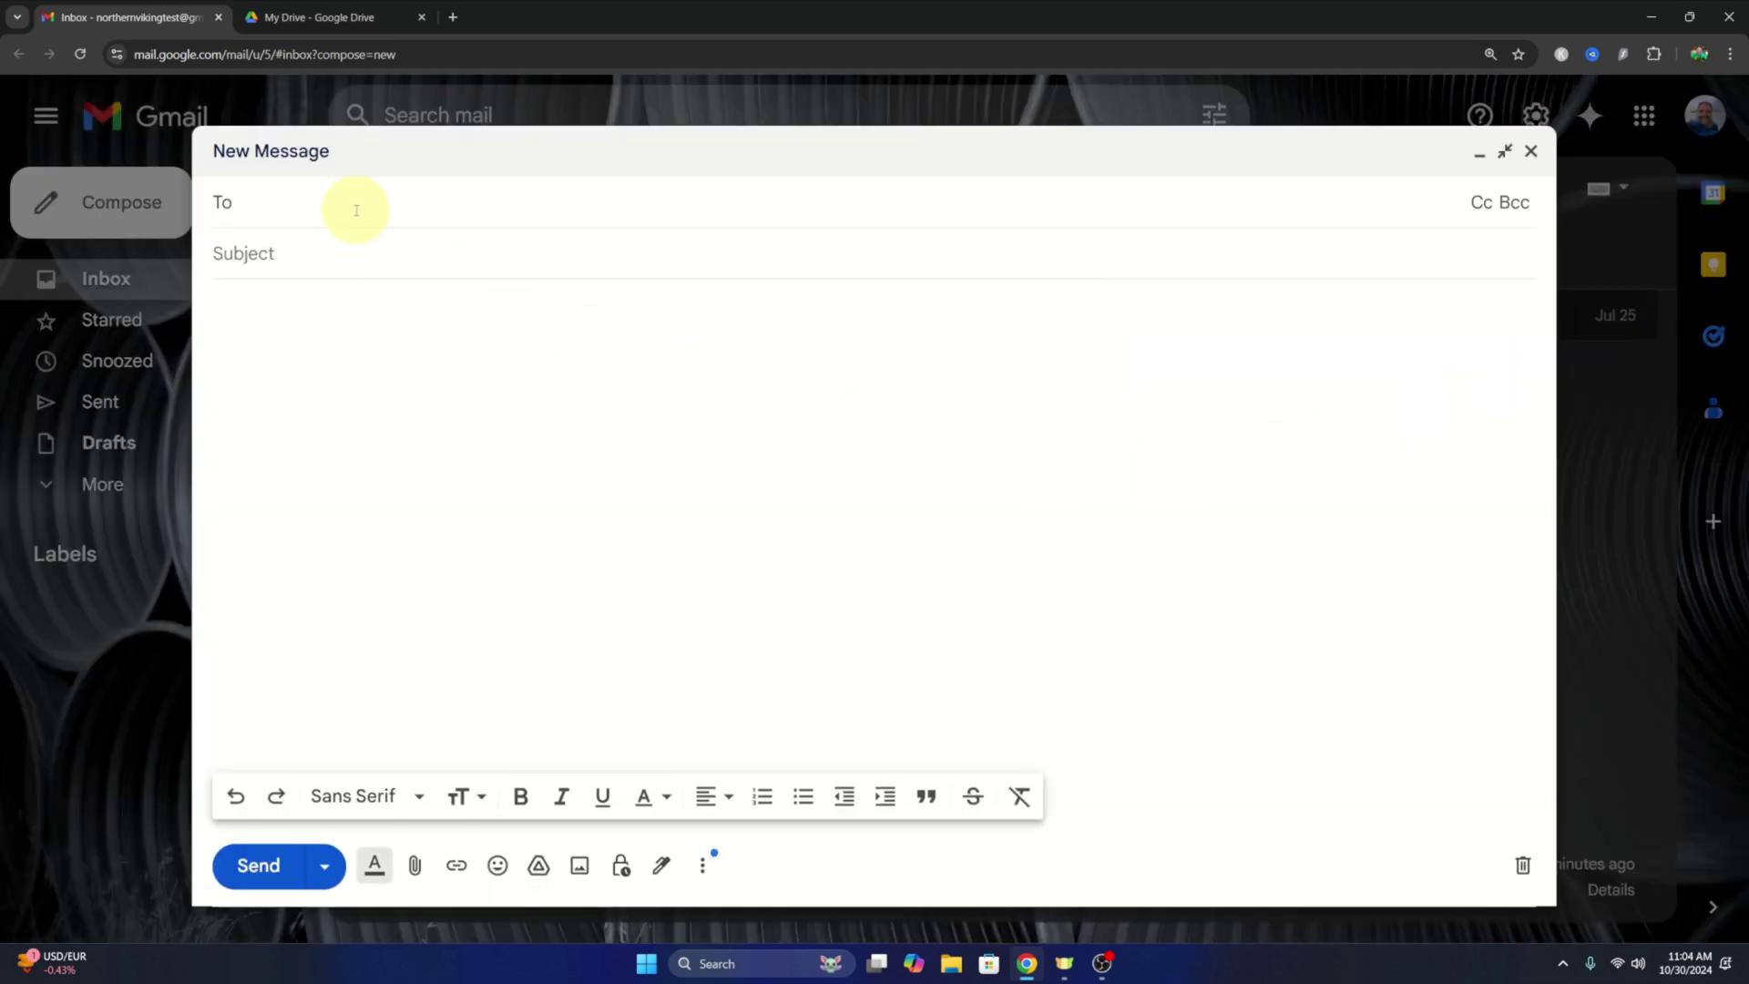
pyautogui.write('i')
pyautogui.click(410, 264)
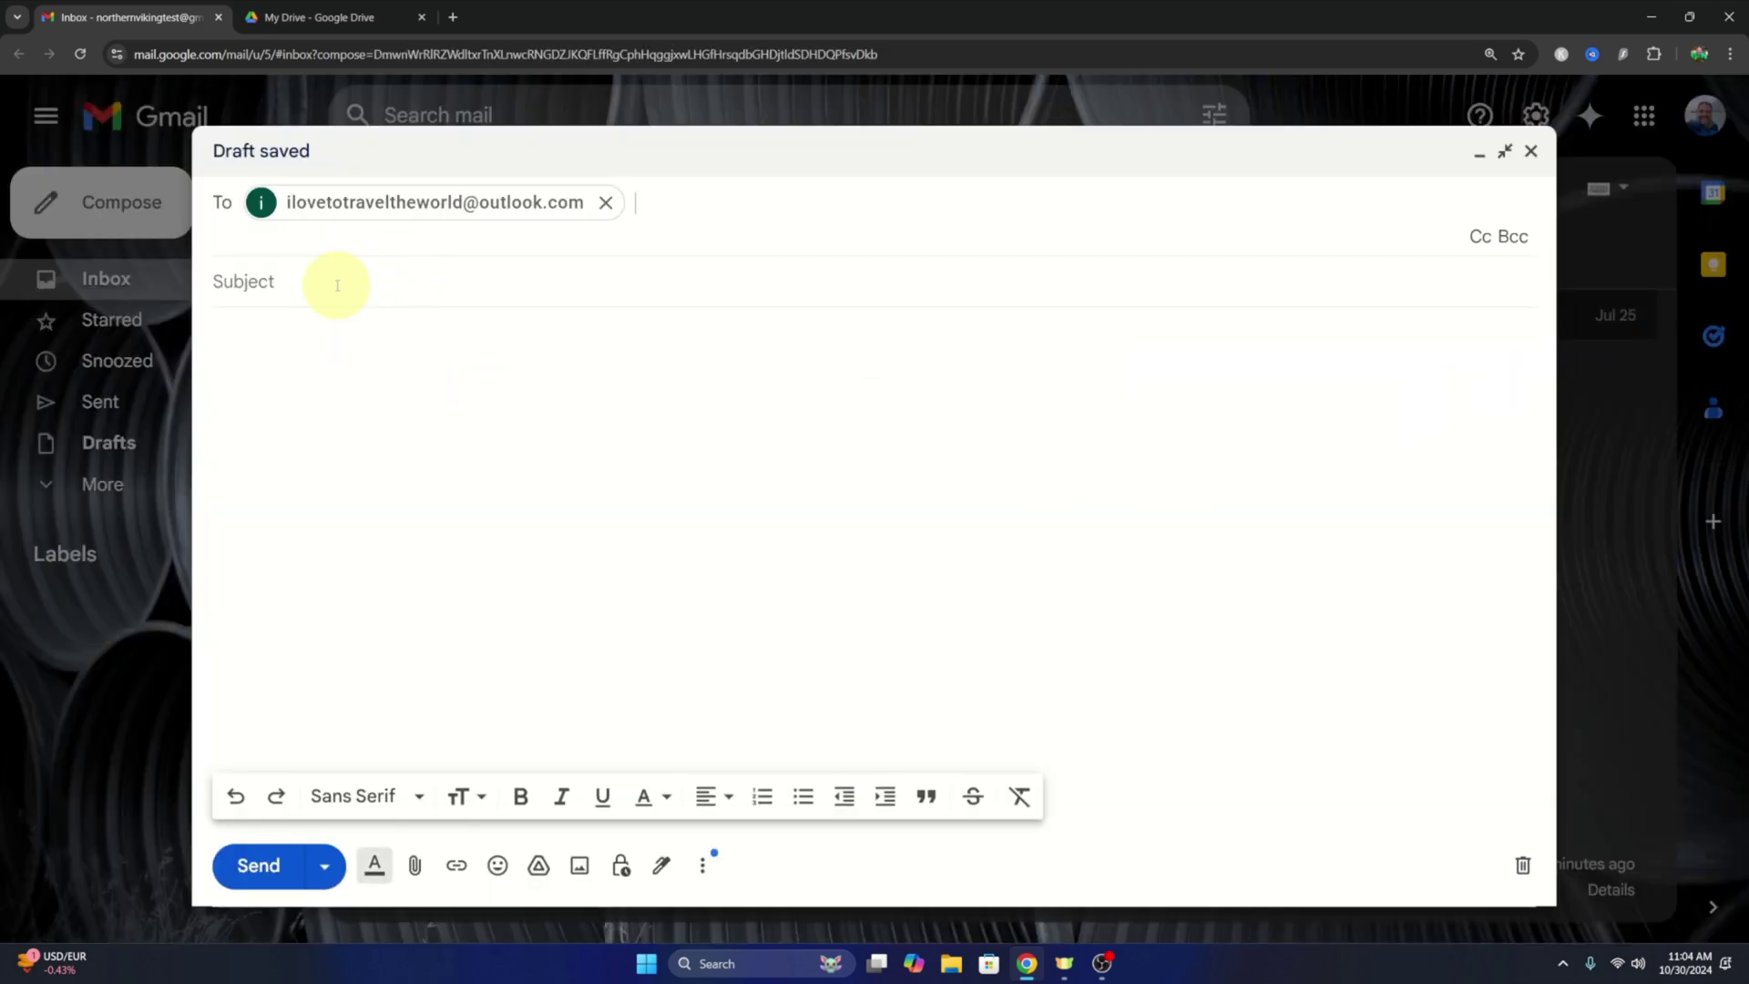
pyautogui.click(361, 328)
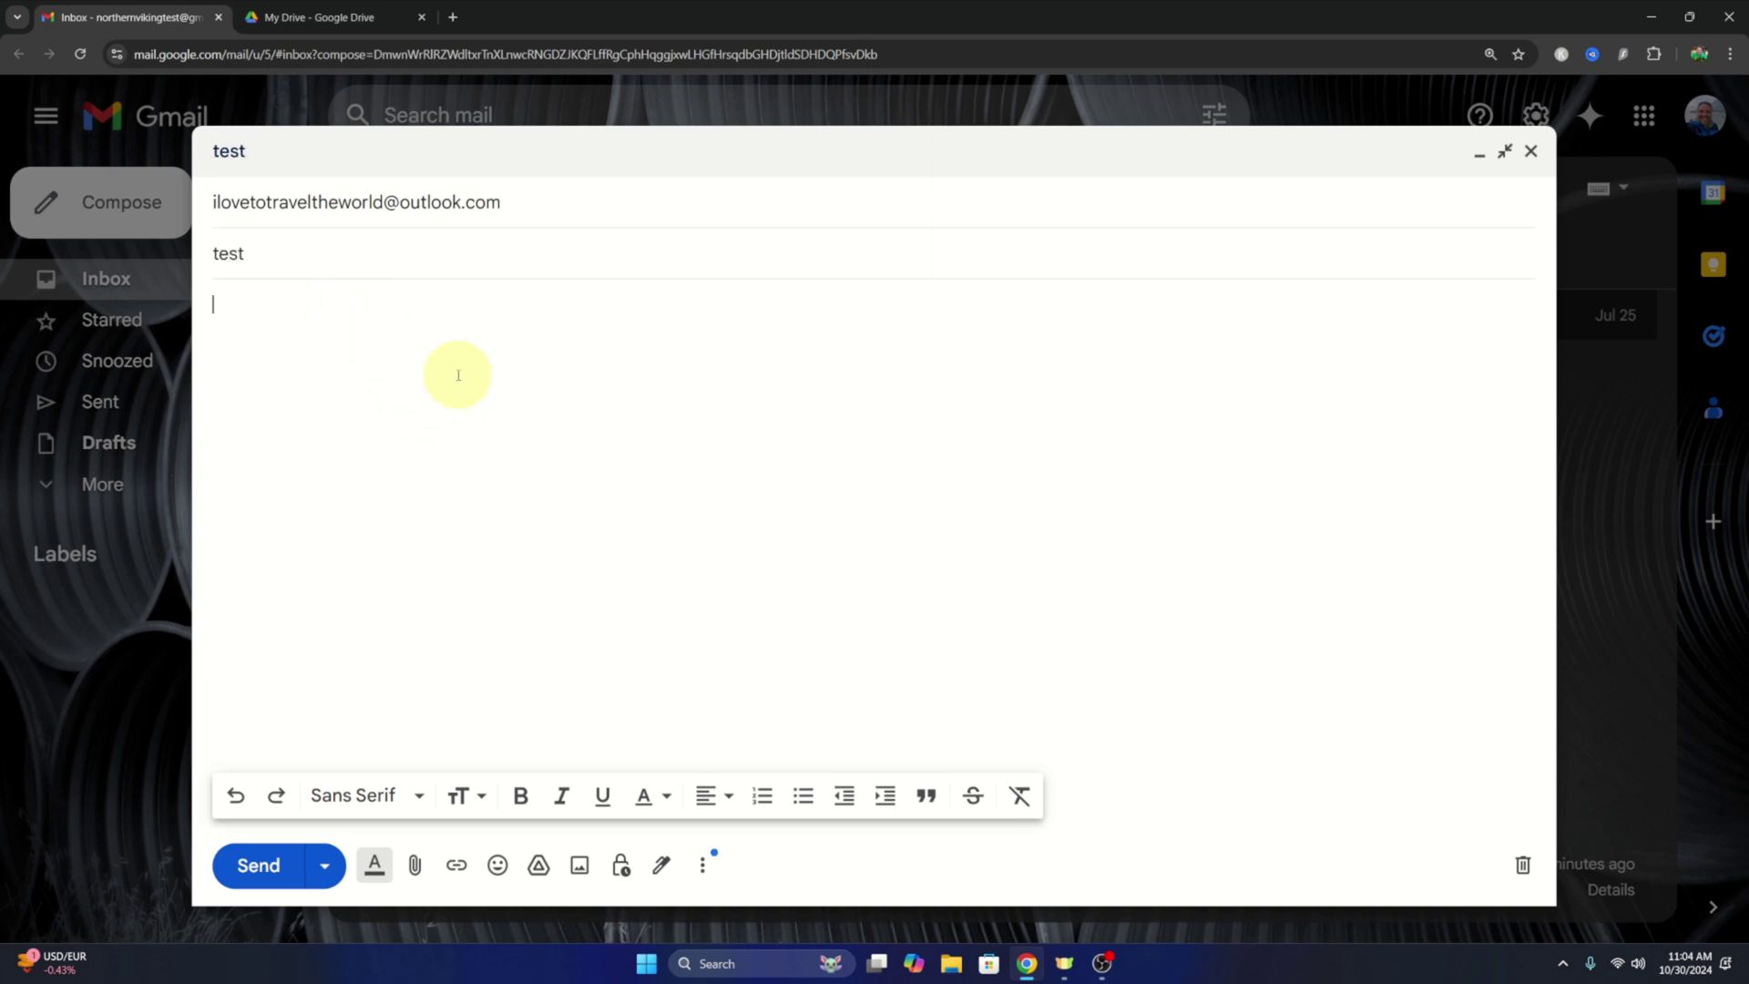
# Step: Paste the copied Drive sharing link into the email body as a hyperlink
pyautogui.click(459, 869)
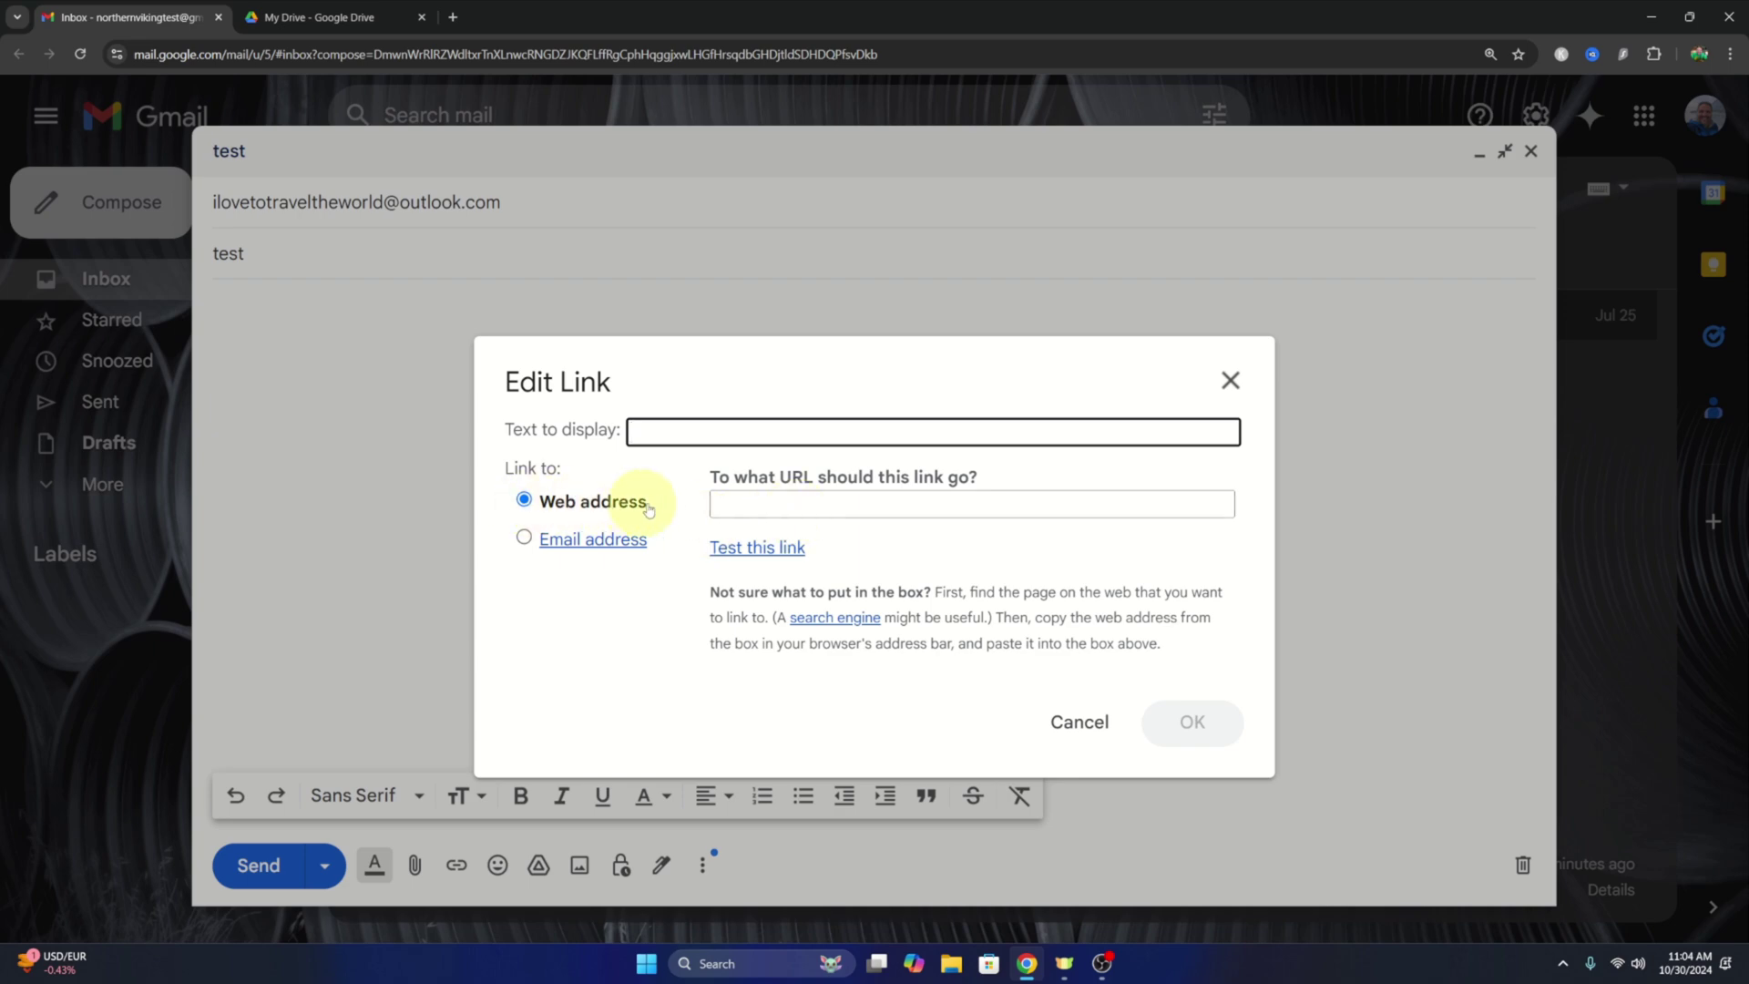
pyautogui.click(749, 504)
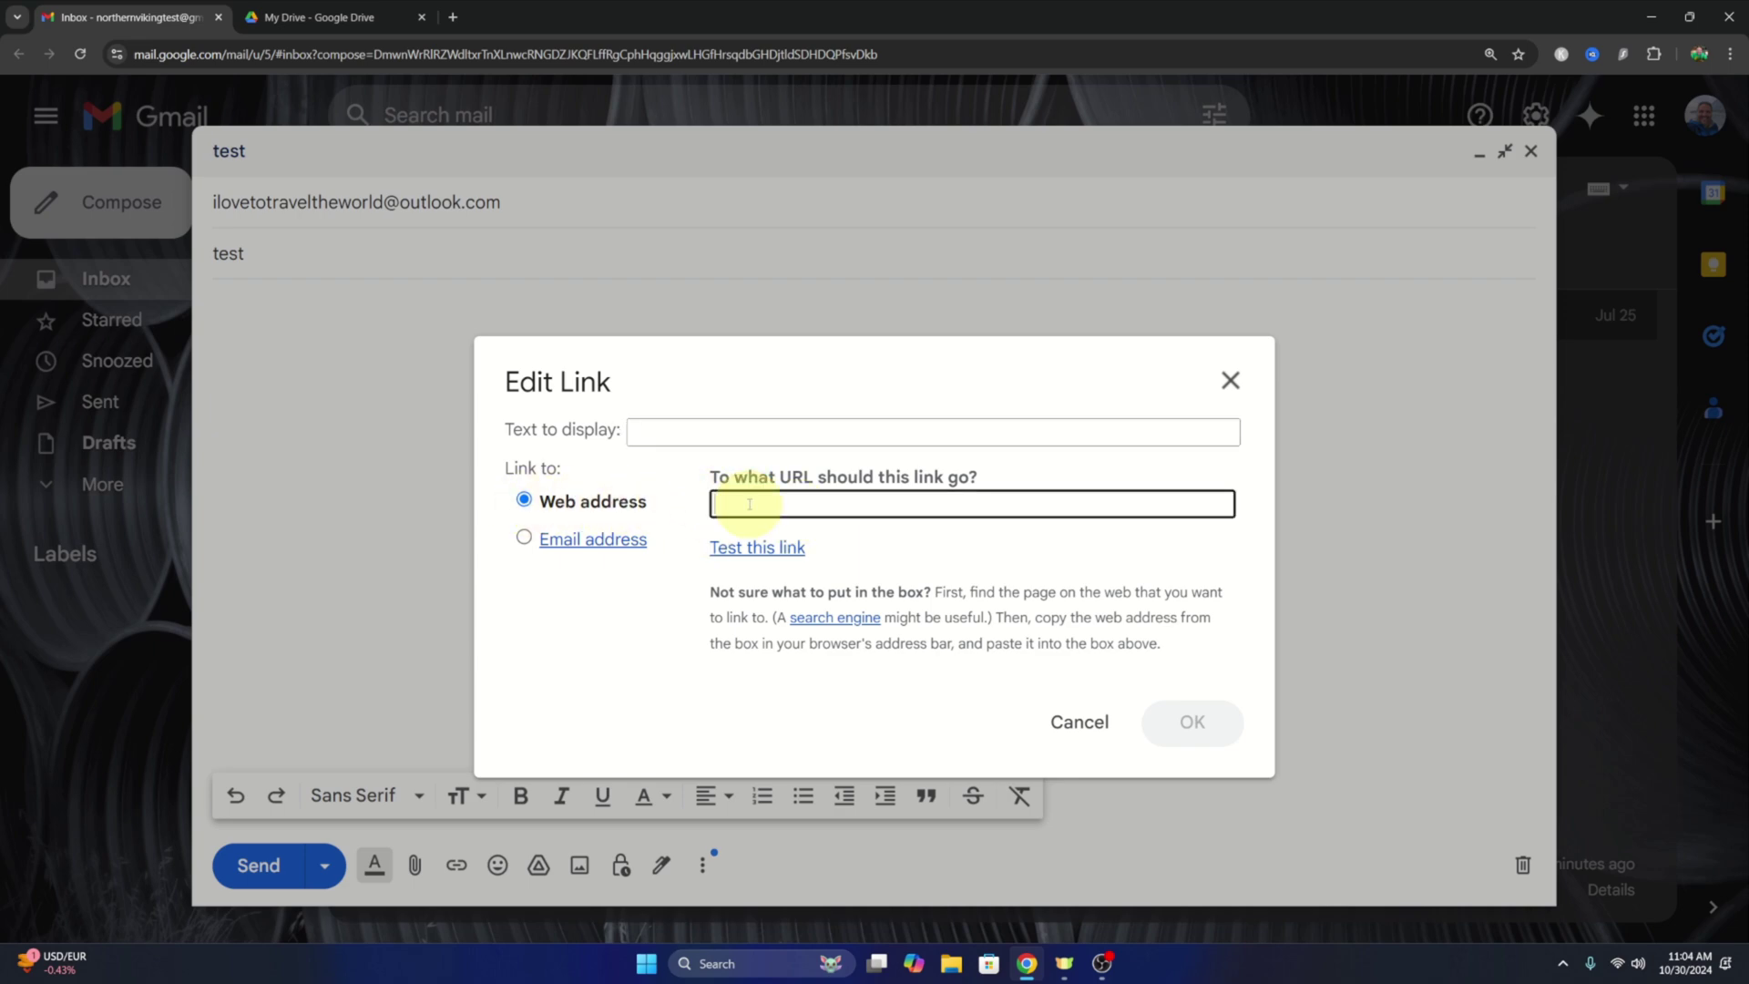
pyautogui.rightClick(748, 504)
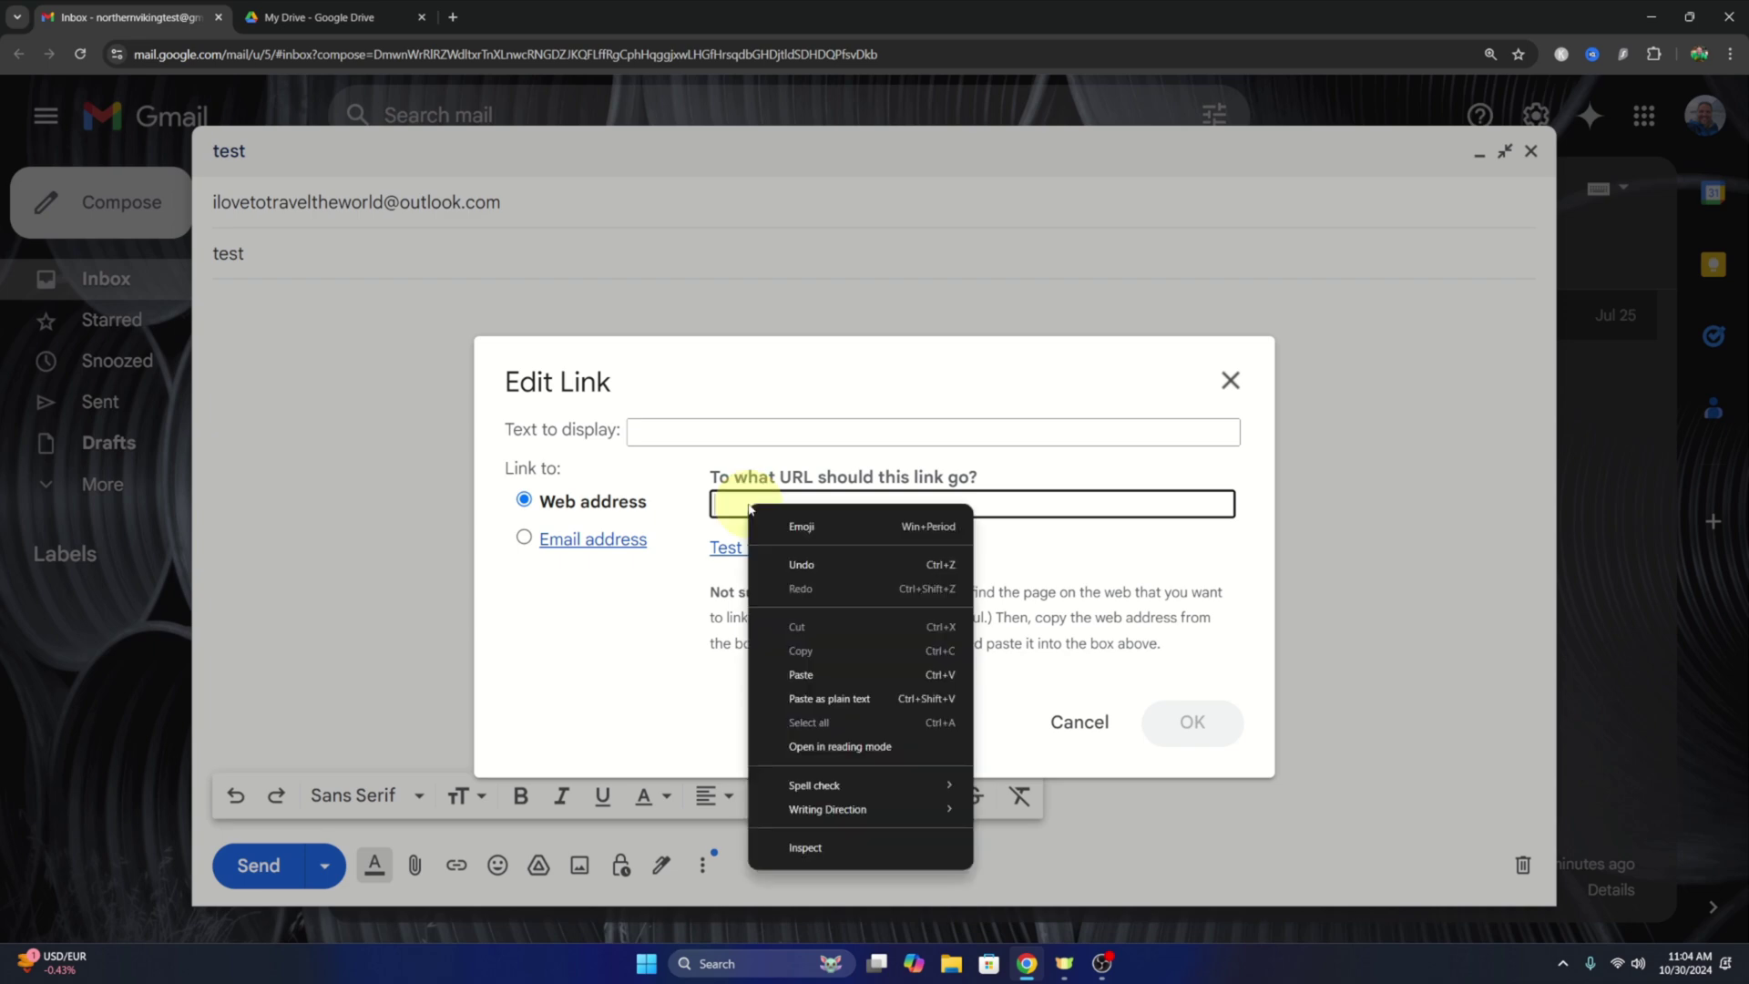
pyautogui.click(836, 676)
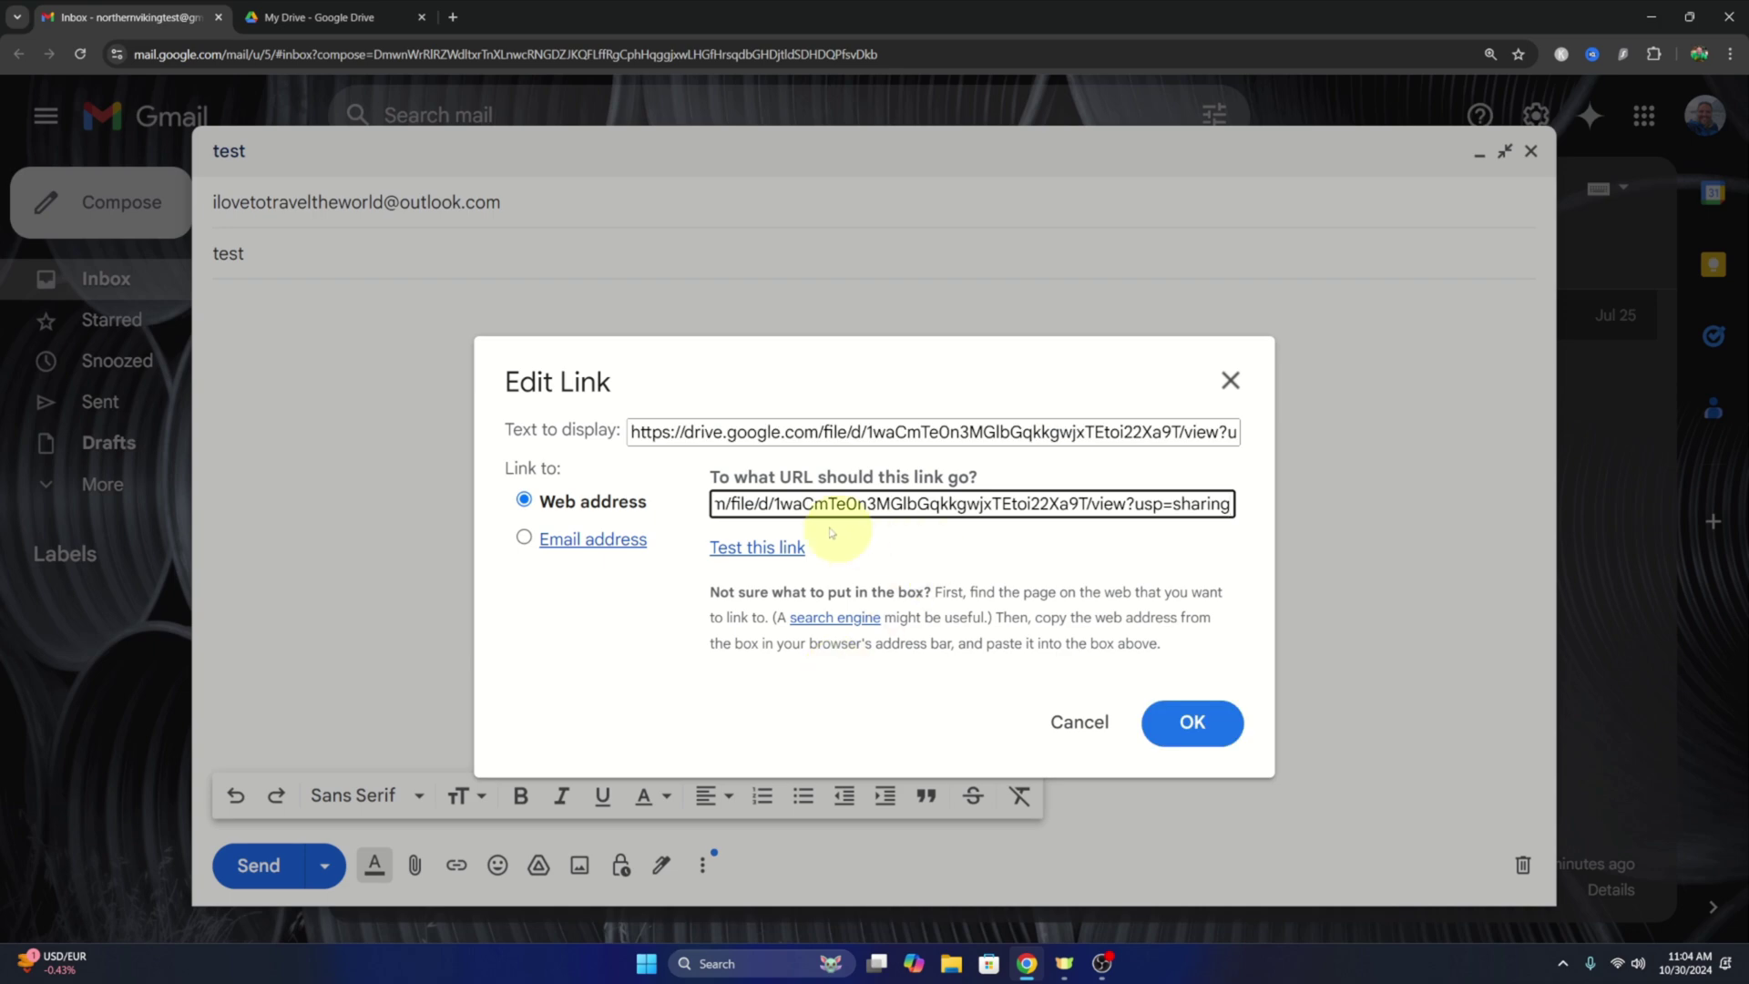
pyautogui.click(1193, 722)
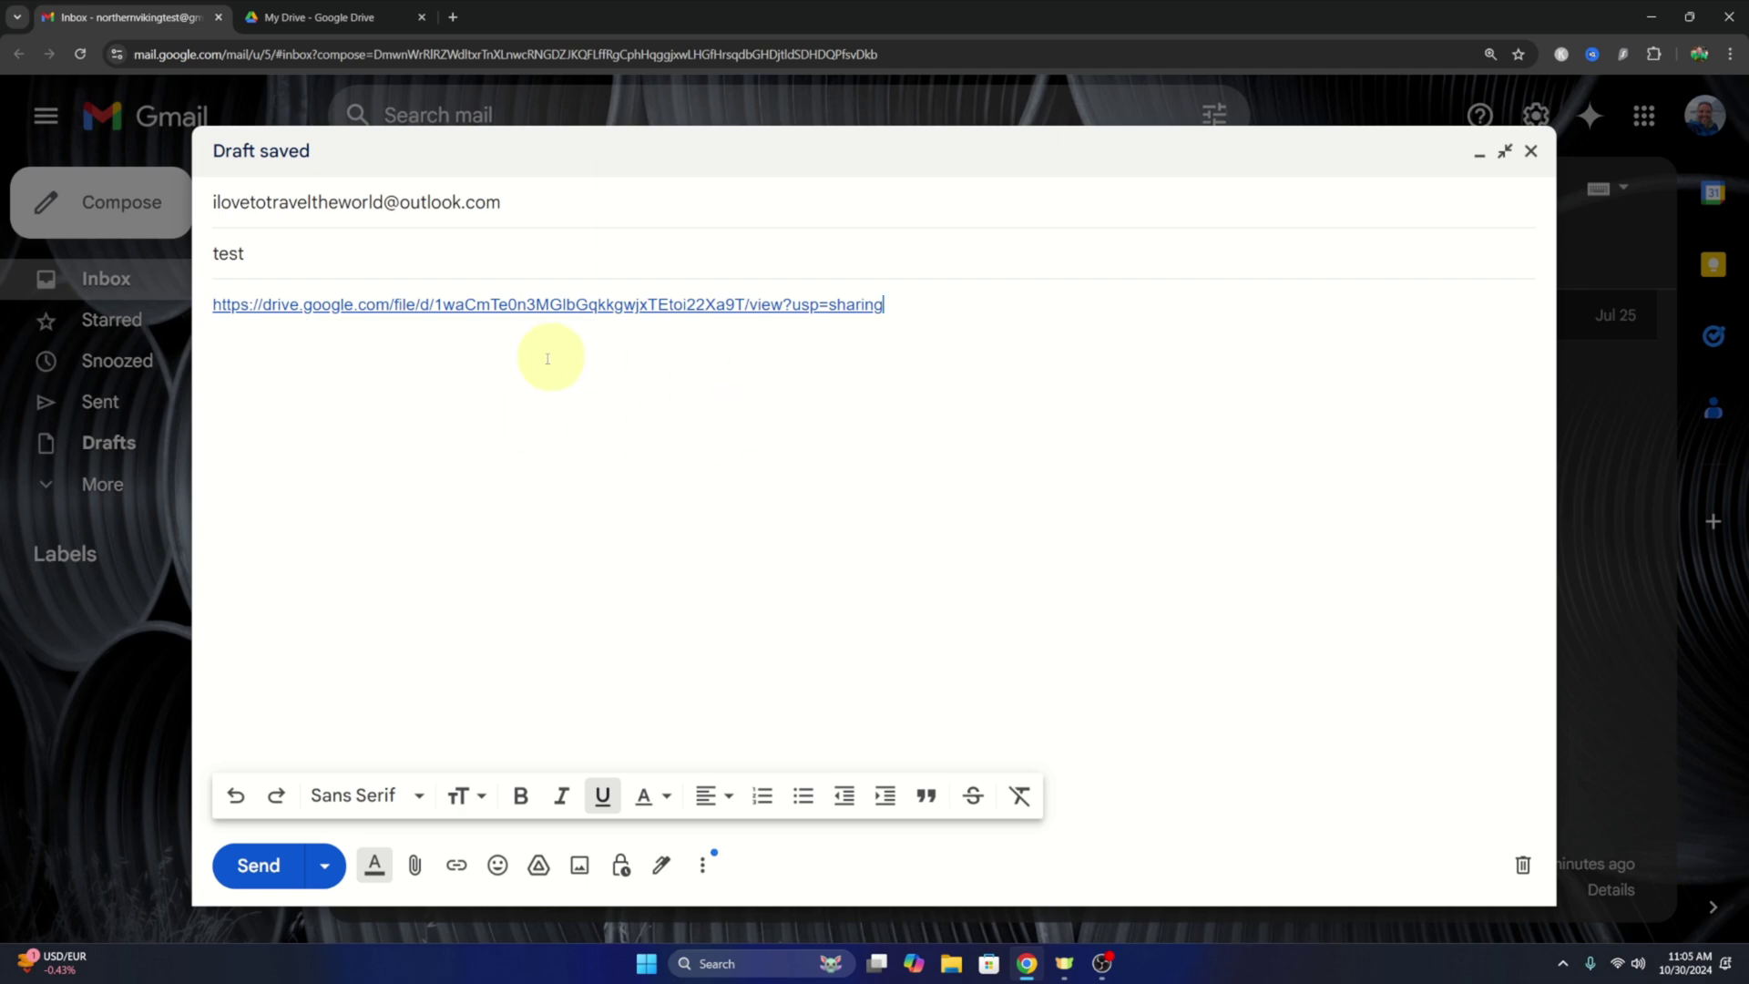
pyautogui.click(452, 16)
# Step: Load the pasted Drive link in the new tab to view PXL_20241029_163406858.jpg
pyautogui.click(477, 56)
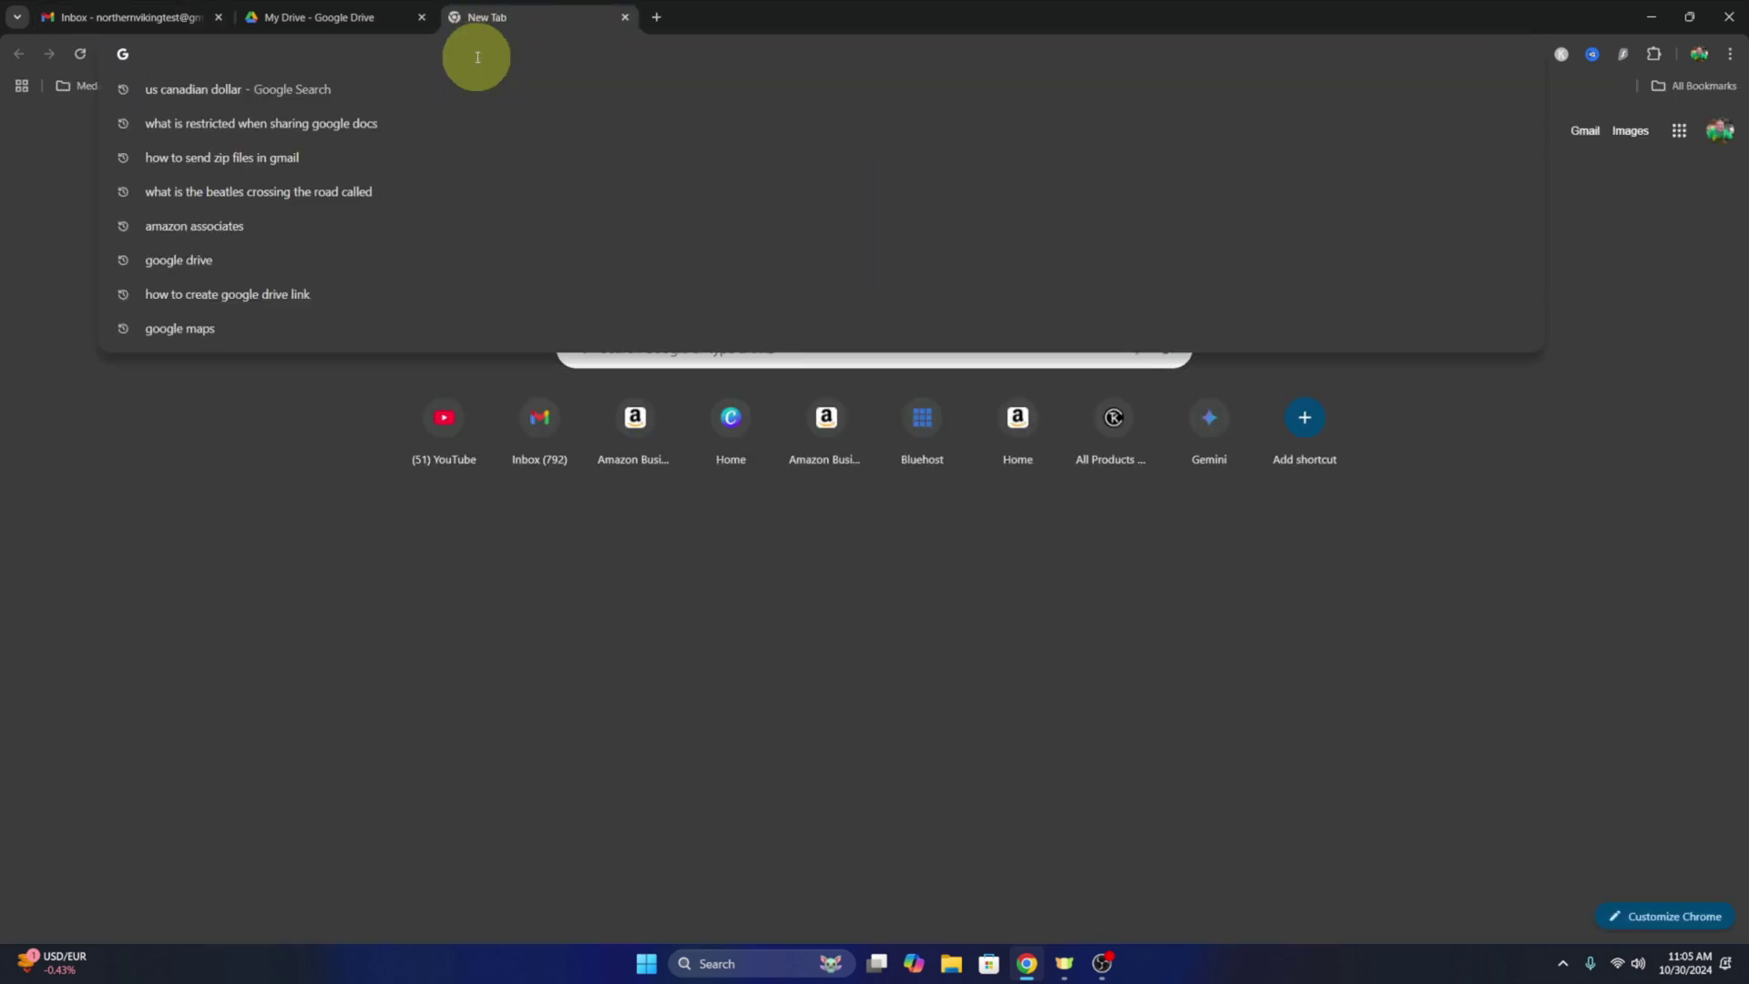
pyautogui.rightClick(477, 55)
pyautogui.click(548, 195)
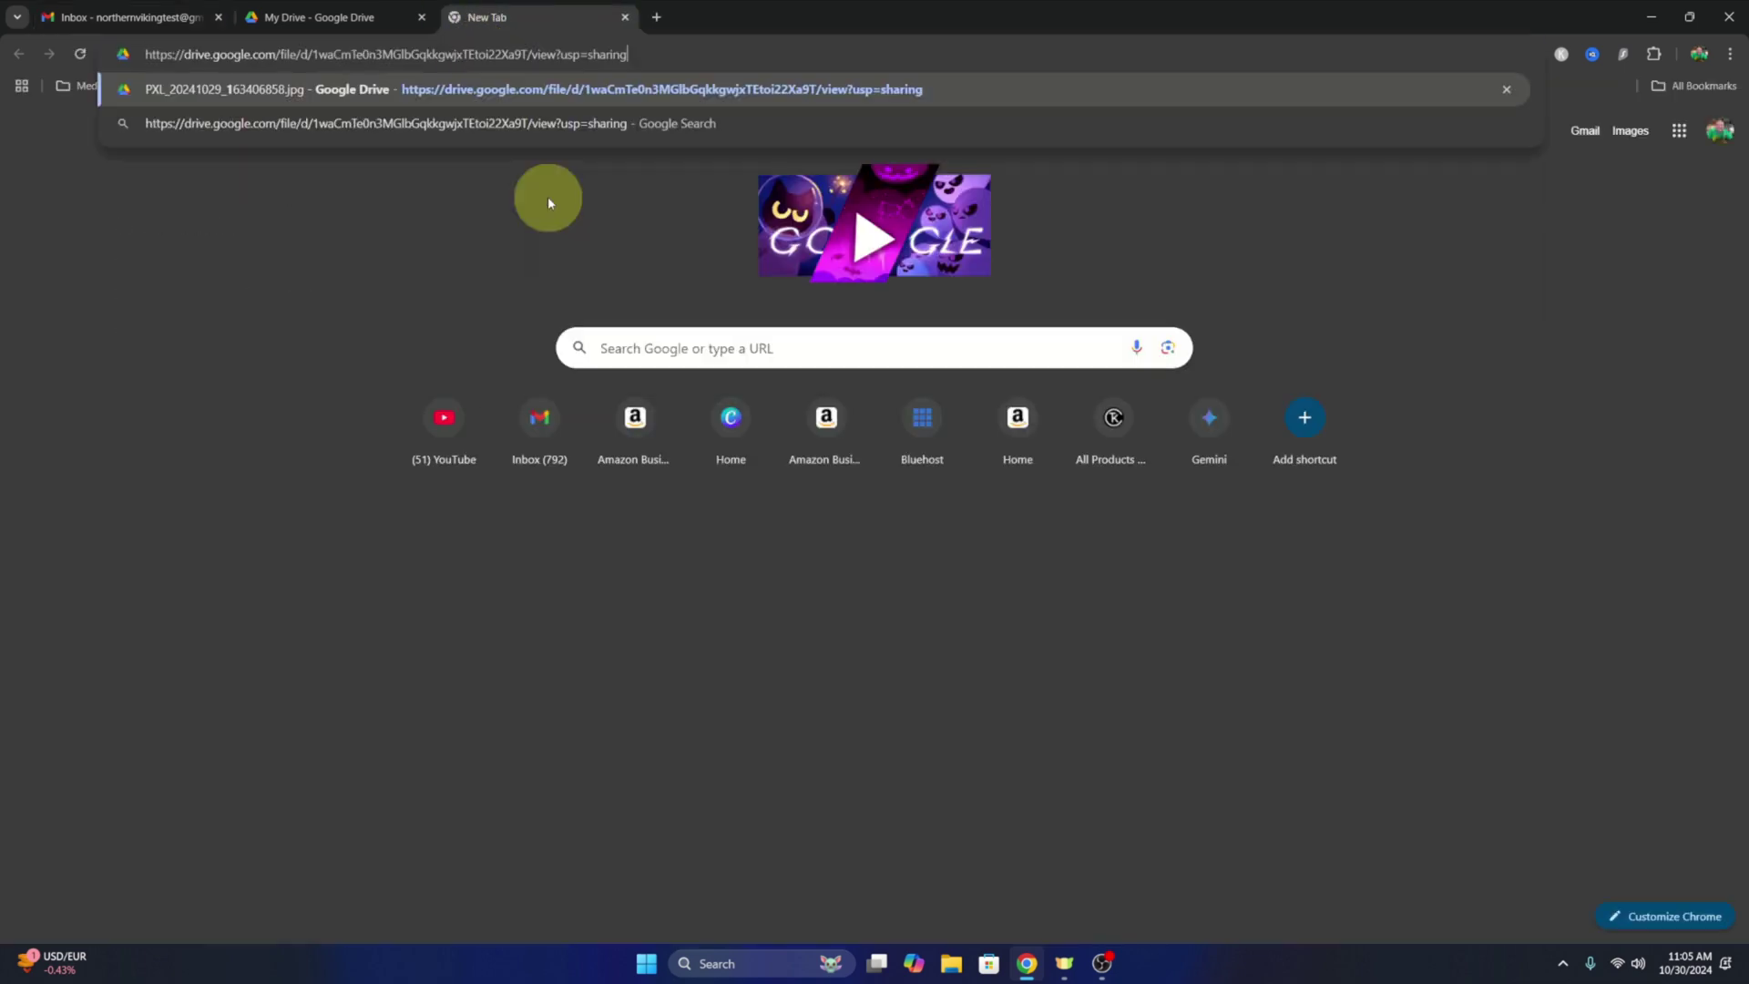
pyautogui.press('Return')
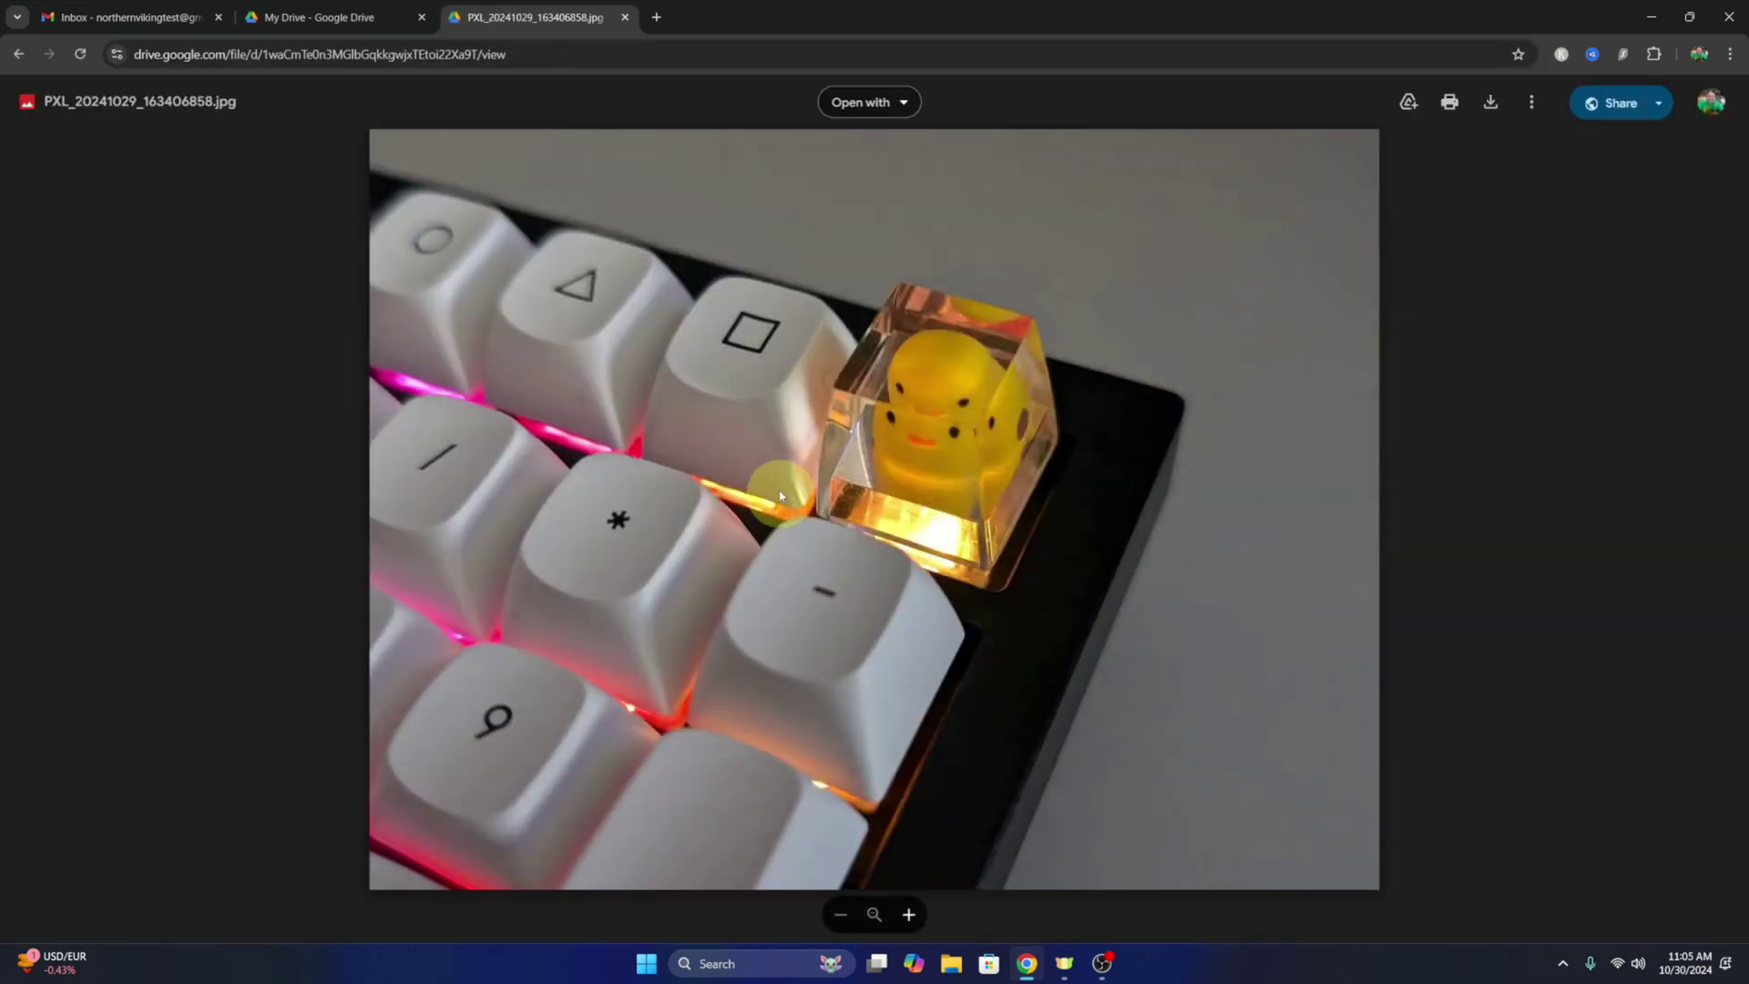
pyautogui.click(139, 17)
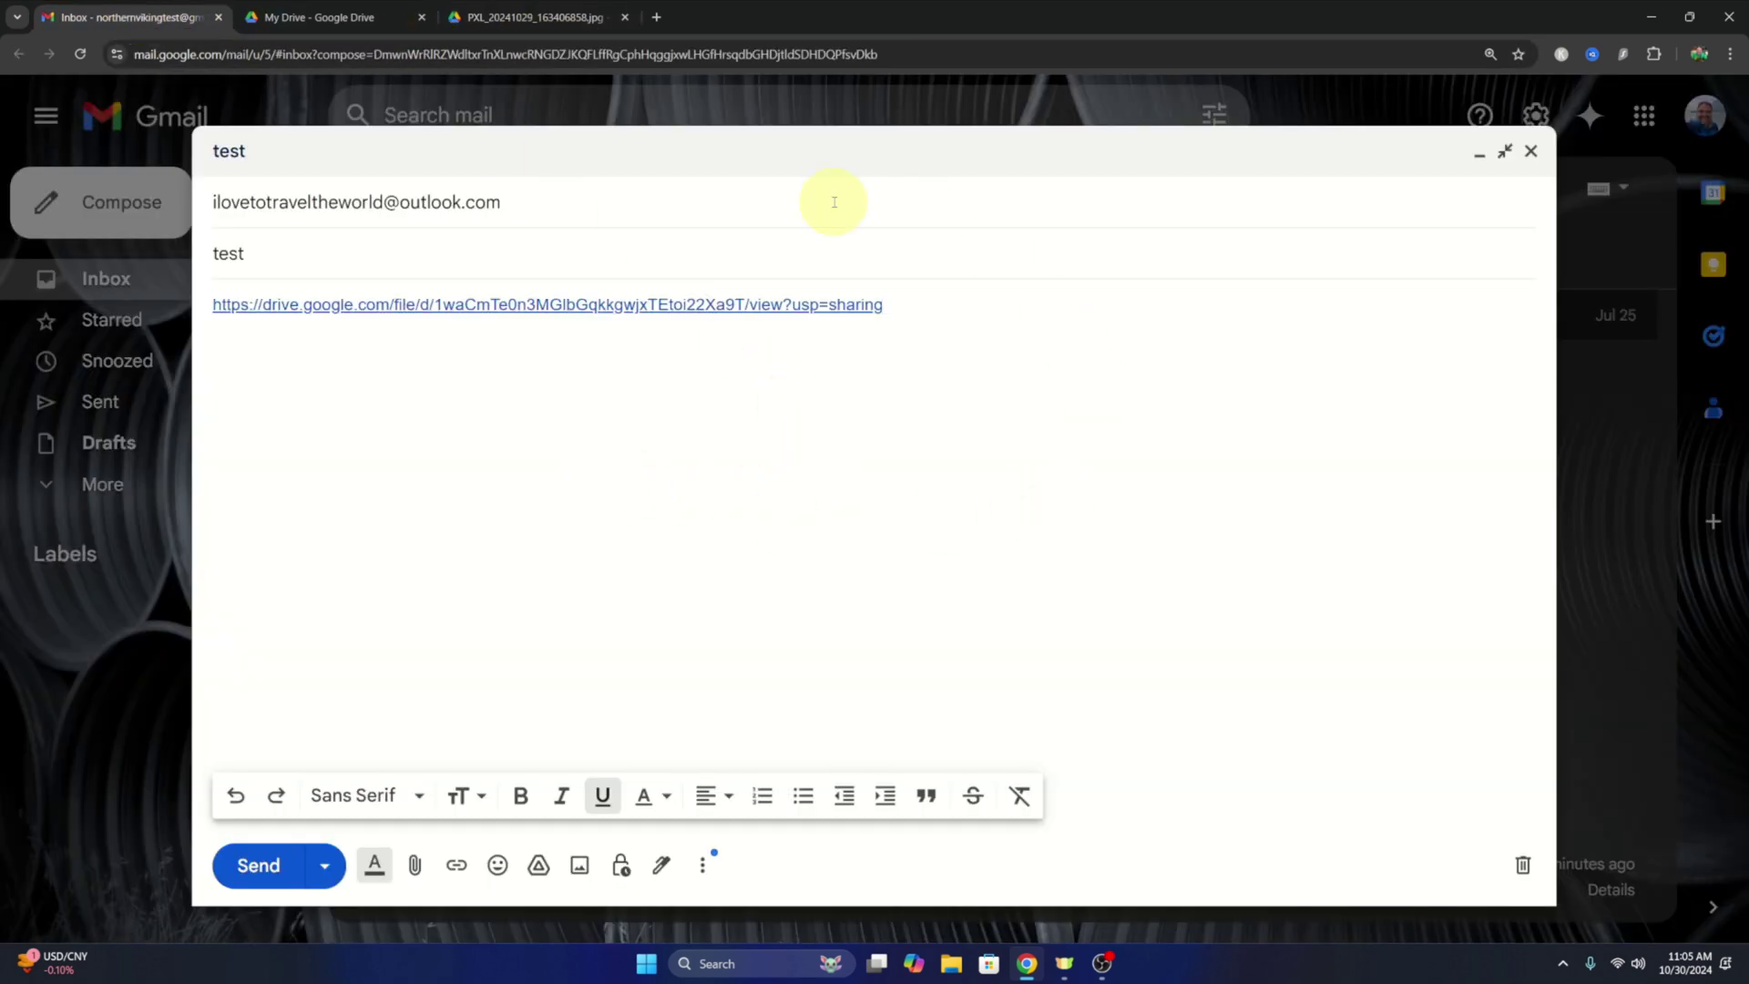